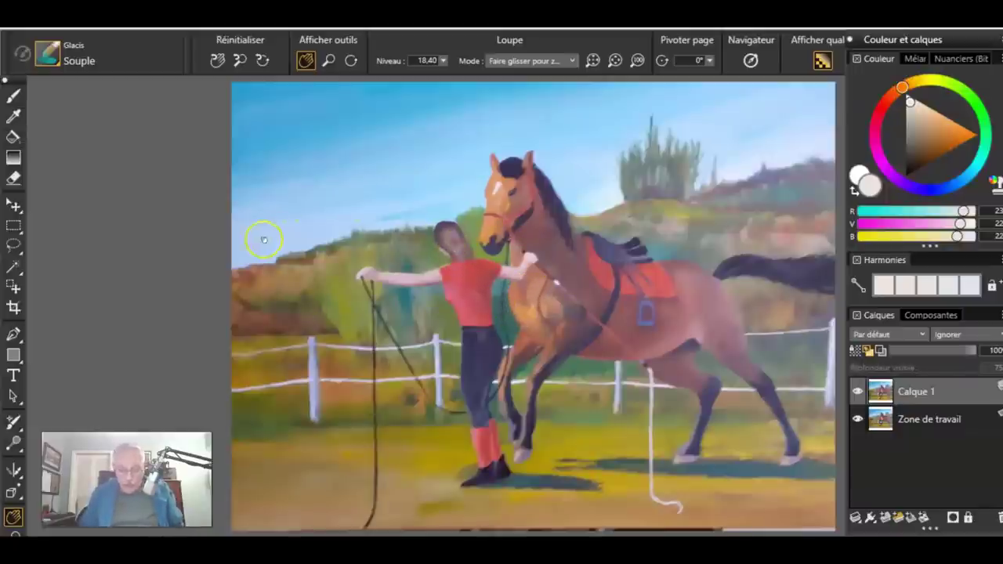
right_click(374, 253)
click(451, 252)
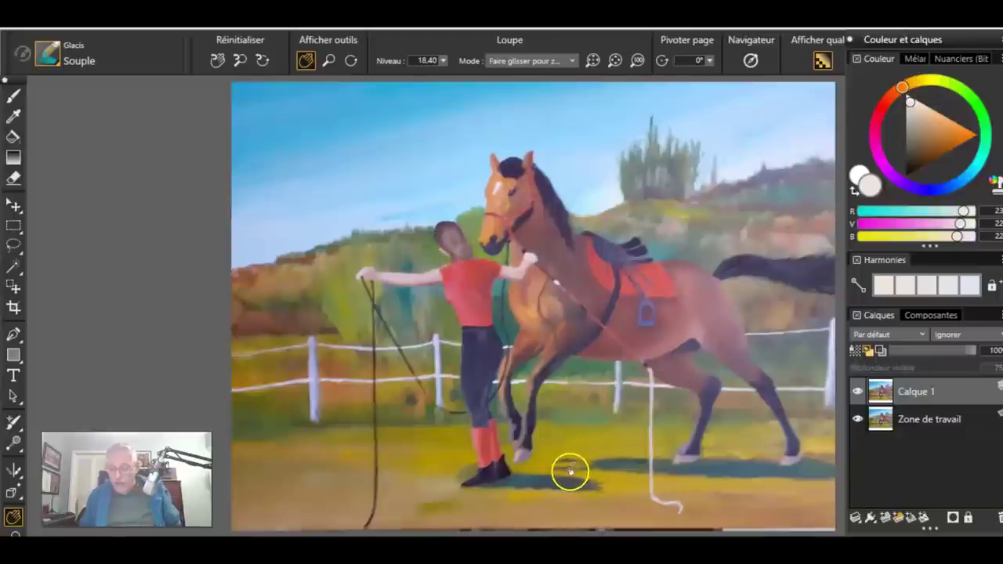
drag(568, 480, 562, 496)
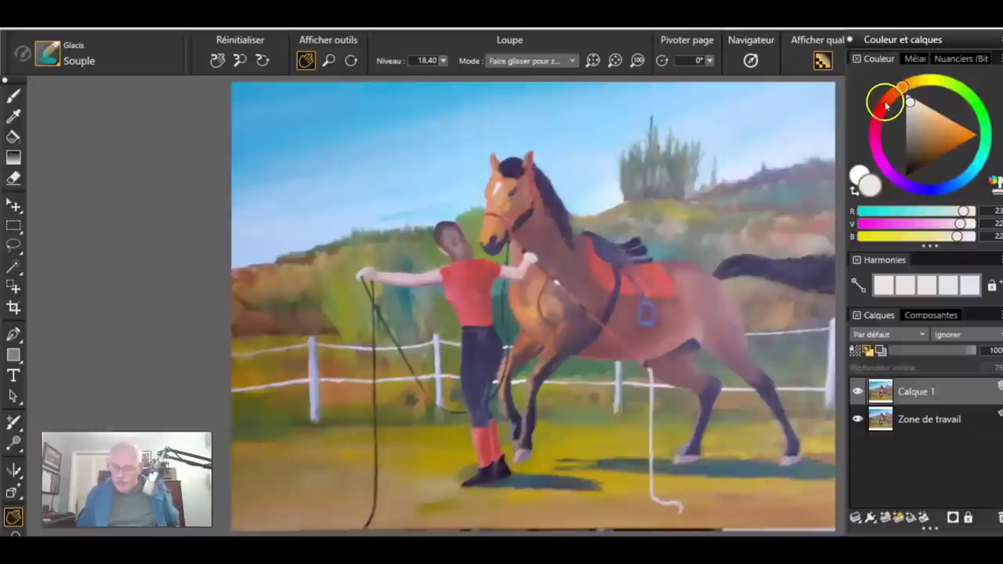
click(928, 80)
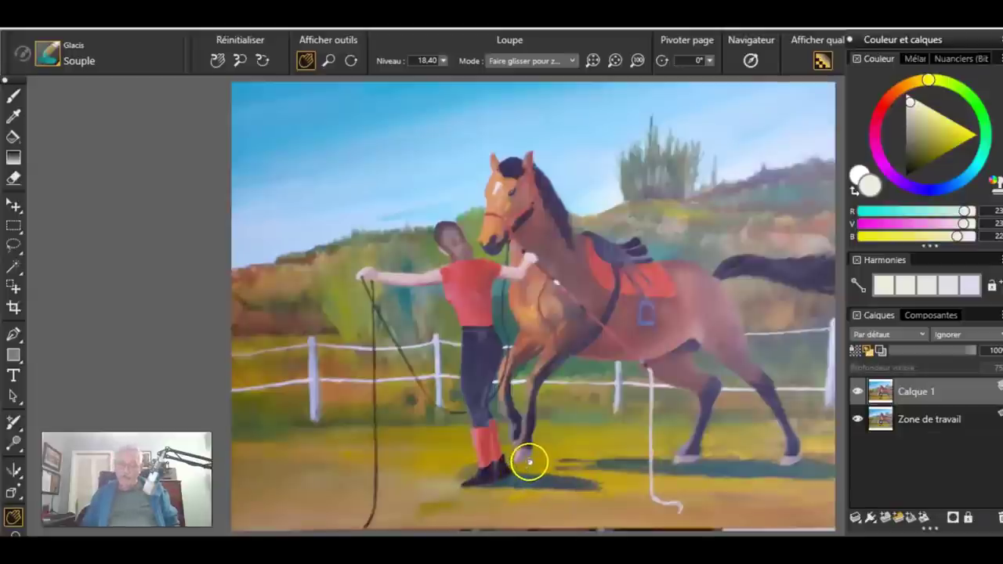
drag(501, 182, 495, 181)
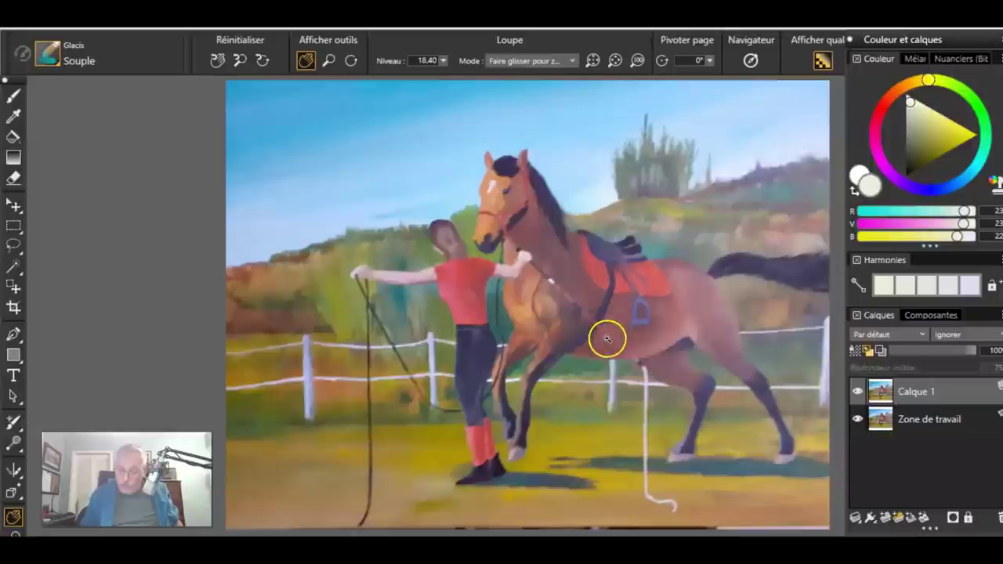
Sample the muted brown of the horse's neck and glaze it over the neck with the Glacis Souple brush.
scroll(607, 344, up, 2)
drag(578, 282, 560, 427)
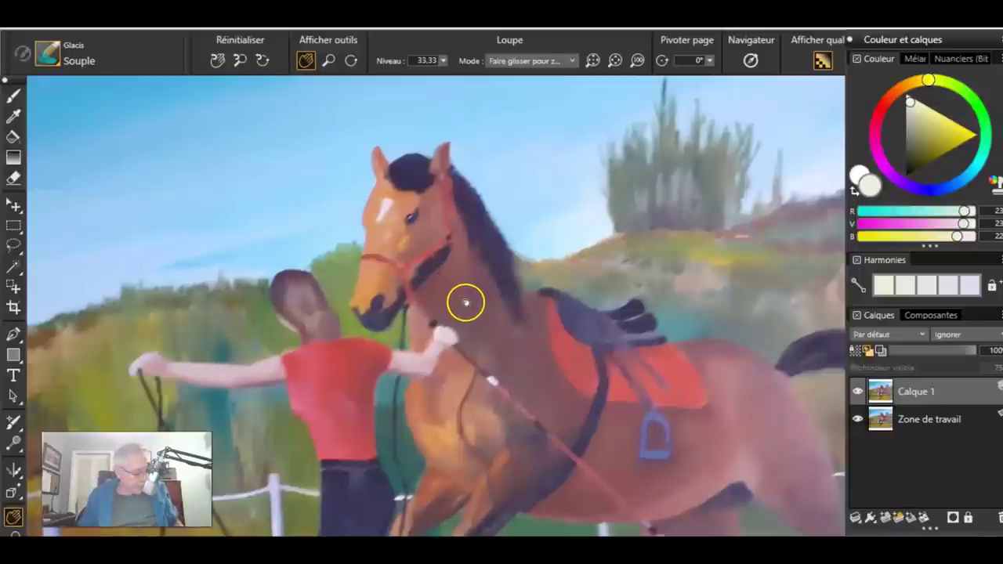
key(b)
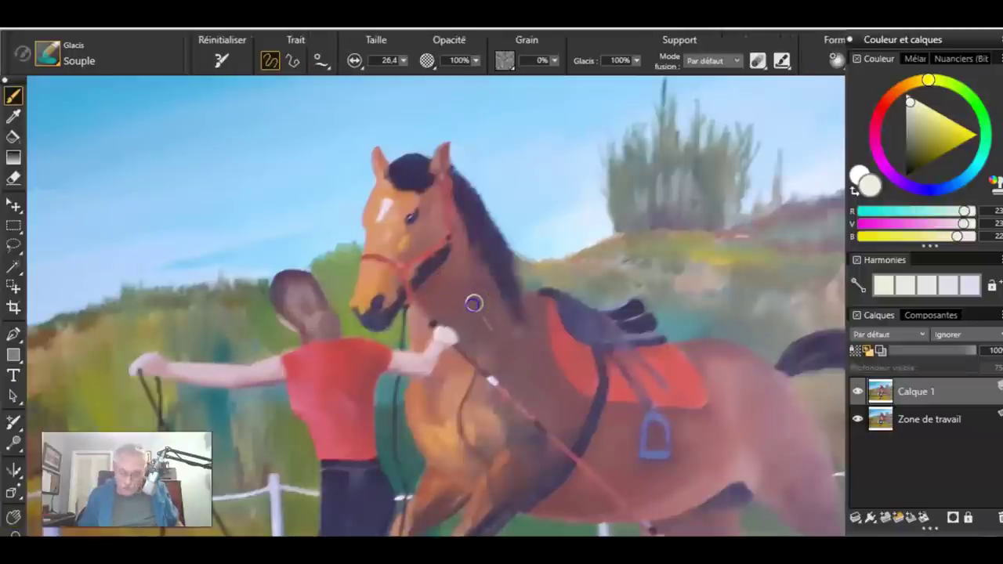
alt+click(479, 305)
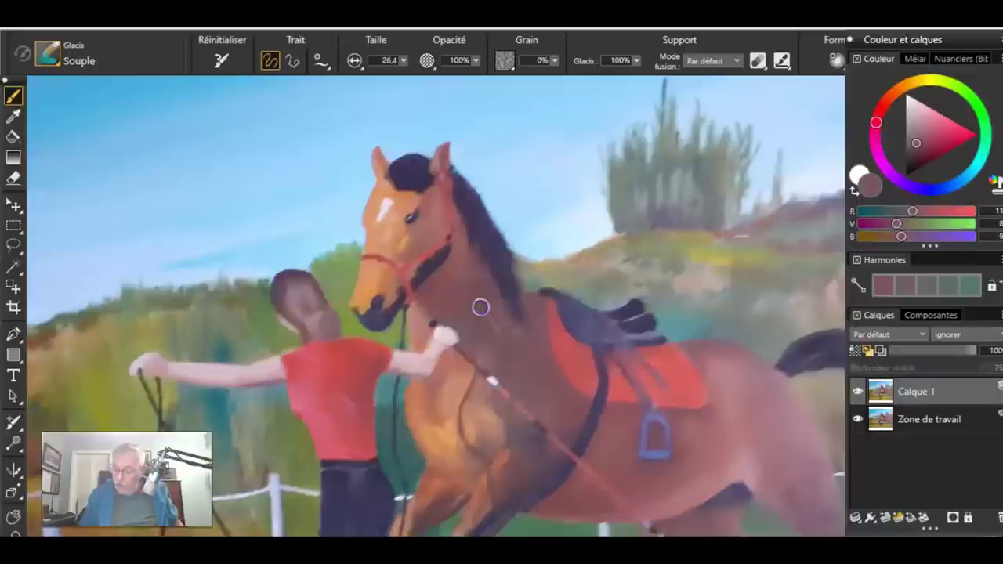
drag(477, 312, 473, 308)
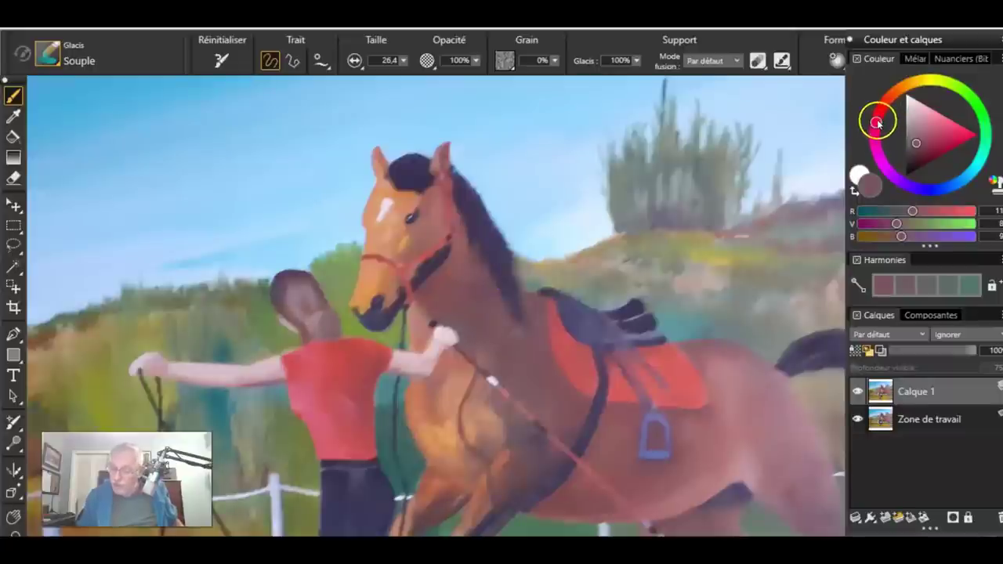
Set a very dark blue as the painting colour and glaze shadows over the horse's neck, throat and shoulder.
click(976, 167)
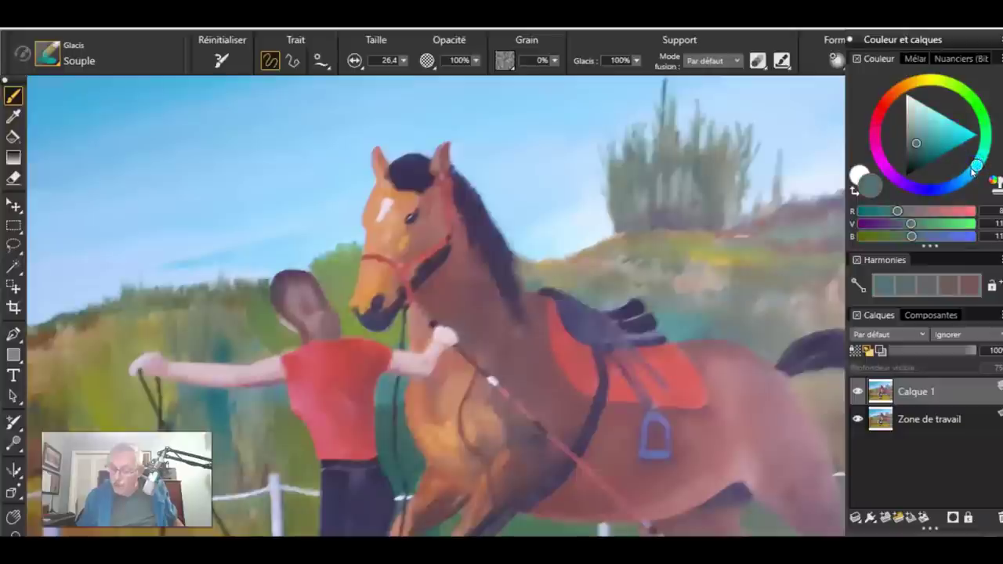
drag(971, 172, 969, 179)
drag(931, 147, 926, 161)
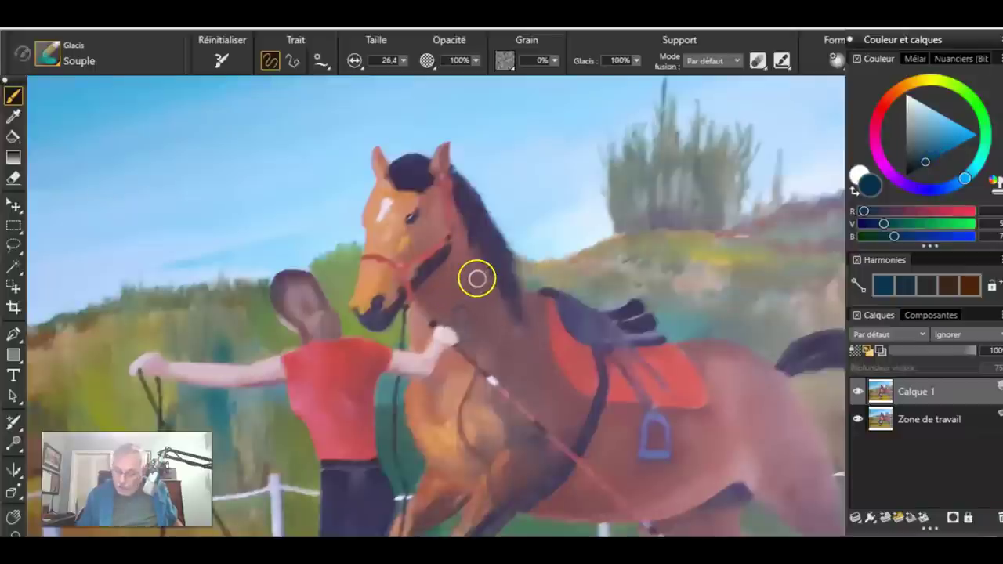
drag(923, 164, 922, 174)
mouse_move(451, 262)
mouse_down()
mouse_move(457, 234)
mouse_move(459, 290)
mouse_move(455, 221)
mouse_move(424, 297)
mouse_up()
mouse_move(424, 298)
mouse_down()
mouse_move(458, 238)
mouse_move(423, 303)
mouse_move(436, 288)
mouse_move(473, 344)
mouse_up()
mouse_move(469, 299)
mouse_down()
mouse_move(468, 289)
mouse_move(497, 345)
mouse_move(472, 310)
mouse_move(519, 361)
mouse_move(544, 305)
mouse_move(551, 421)
mouse_move(560, 363)
mouse_move(577, 394)
mouse_move(571, 326)
mouse_up()
mouse_move(540, 258)
mouse_down()
mouse_move(555, 296)
mouse_move(553, 338)
mouse_move(574, 337)
mouse_up()
mouse_move(568, 285)
mouse_down()
mouse_move(582, 353)
mouse_move(570, 377)
mouse_move(567, 363)
mouse_up()
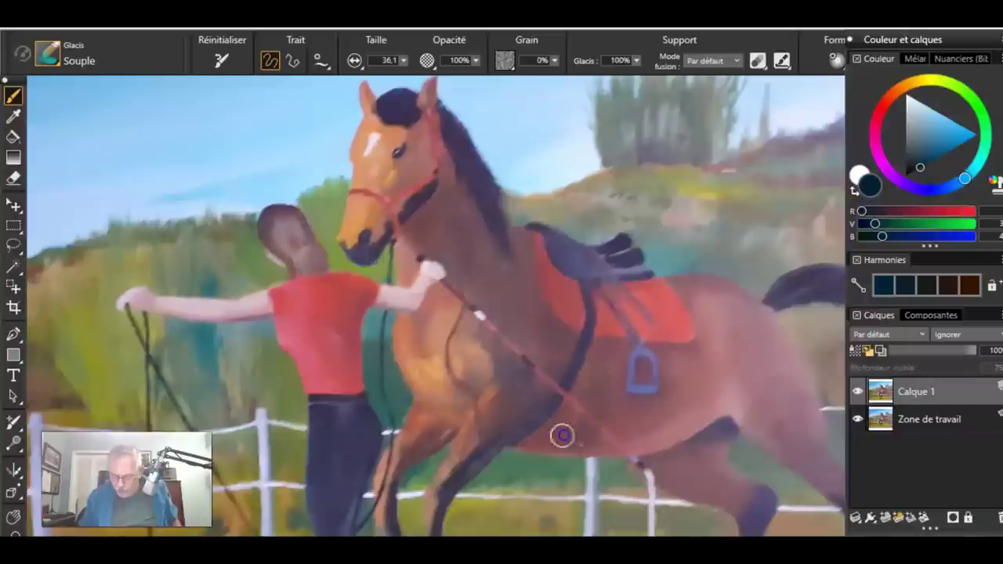
Deepen the shading on the horse's belly, flank and hindquarters using a larger dark blue glaze brush.
drag(620, 379, 629, 400)
drag(609, 357, 580, 396)
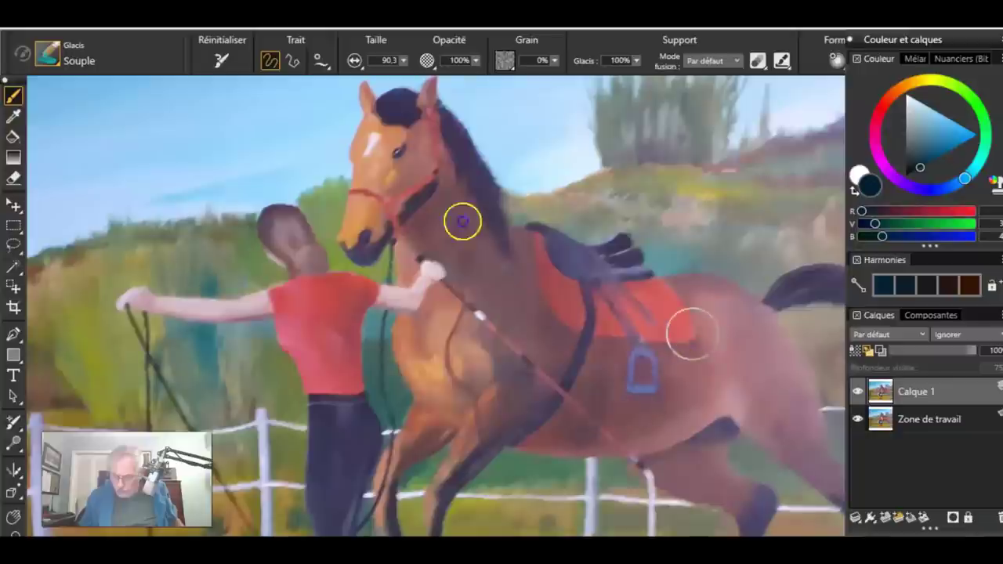
mouse_move(622, 424)
mouse_down()
mouse_move(671, 351)
mouse_move(650, 444)
mouse_move(690, 395)
mouse_move(708, 417)
mouse_move(733, 366)
mouse_move(752, 403)
mouse_move(699, 394)
mouse_up()
mouse_move(732, 356)
mouse_down()
mouse_move(742, 404)
mouse_move(653, 378)
mouse_move(670, 381)
mouse_move(564, 255)
mouse_up()
mouse_move(610, 362)
mouse_down()
mouse_move(585, 376)
mouse_move(634, 362)
mouse_move(640, 348)
mouse_move(406, 247)
mouse_move(650, 403)
mouse_move(643, 374)
mouse_move(660, 372)
mouse_move(614, 369)
mouse_move(645, 405)
mouse_move(639, 350)
mouse_move(674, 402)
mouse_move(691, 274)
mouse_move(630, 208)
mouse_move(420, 136)
mouse_move(646, 298)
mouse_move(645, 227)
mouse_move(640, 320)
mouse_up()
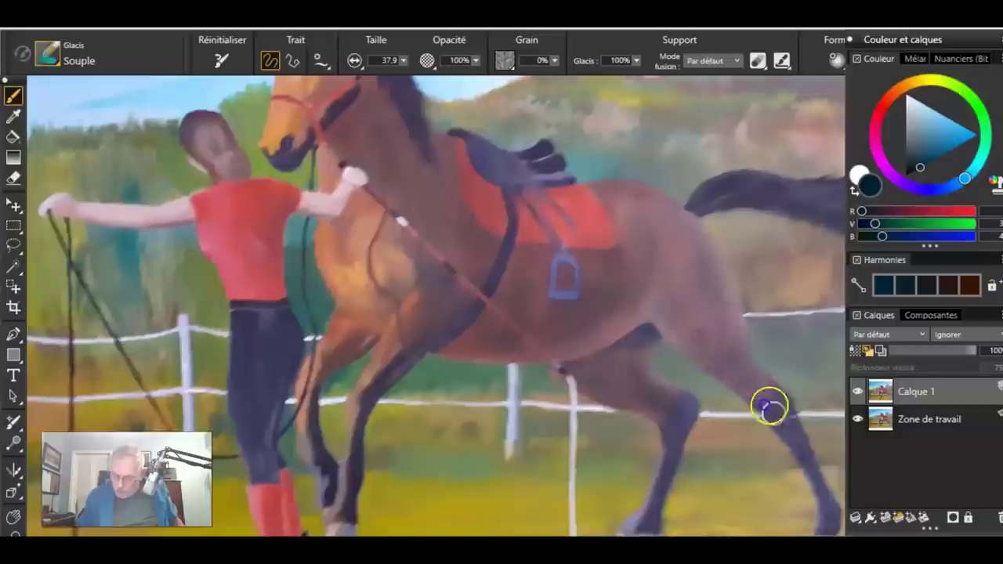
Glaze dark accents on the upper foreleg, the chest and along the edges of the red saddle pad with a smaller brush.
mouse_move(564, 291)
mouse_down()
mouse_move(622, 338)
mouse_move(689, 331)
mouse_move(688, 298)
mouse_up()
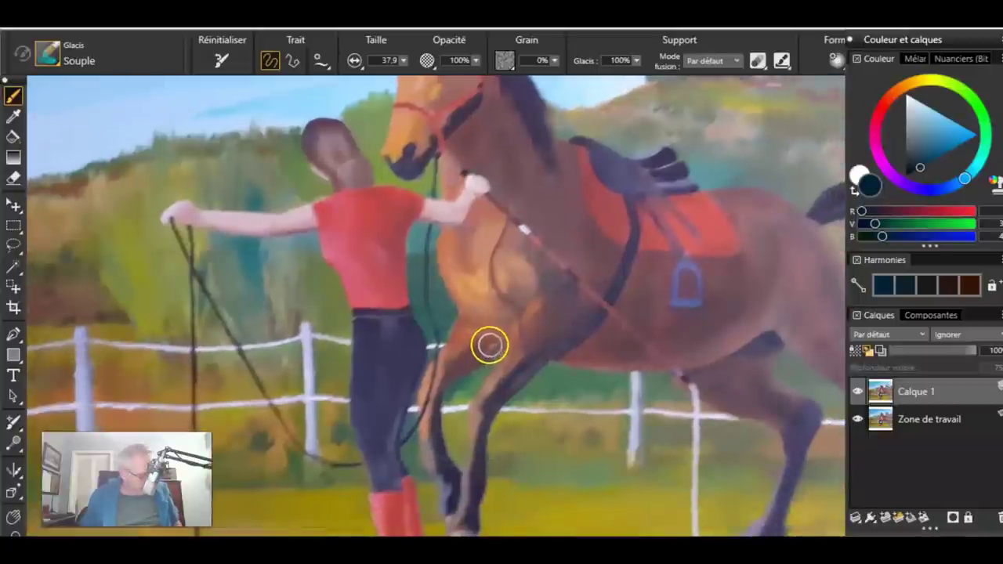
drag(493, 342, 499, 348)
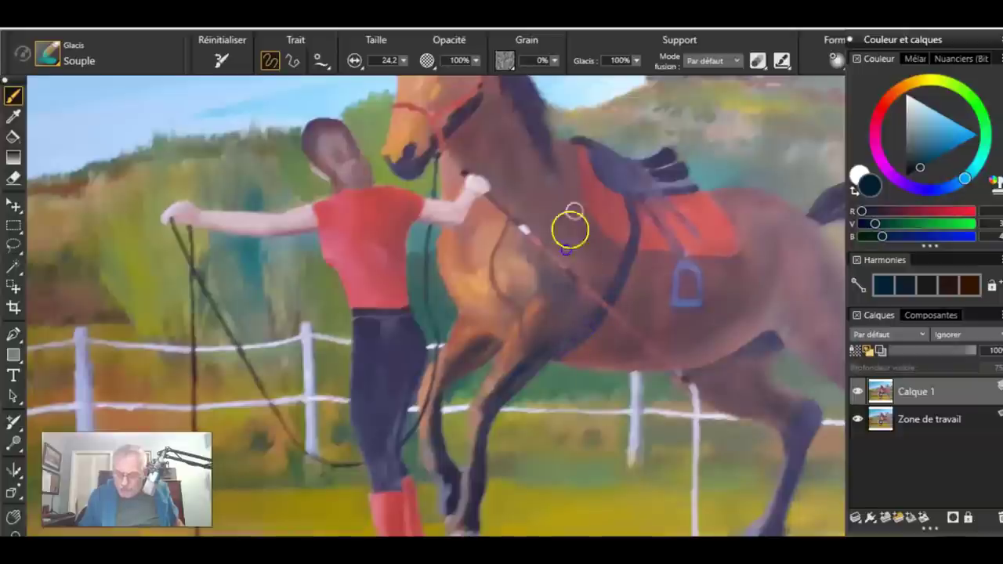
mouse_move(601, 235)
mouse_down()
mouse_move(596, 204)
mouse_move(612, 254)
mouse_move(668, 266)
mouse_move(648, 255)
mouse_move(681, 255)
mouse_move(638, 254)
mouse_move(683, 251)
mouse_move(650, 253)
mouse_move(707, 259)
mouse_up()
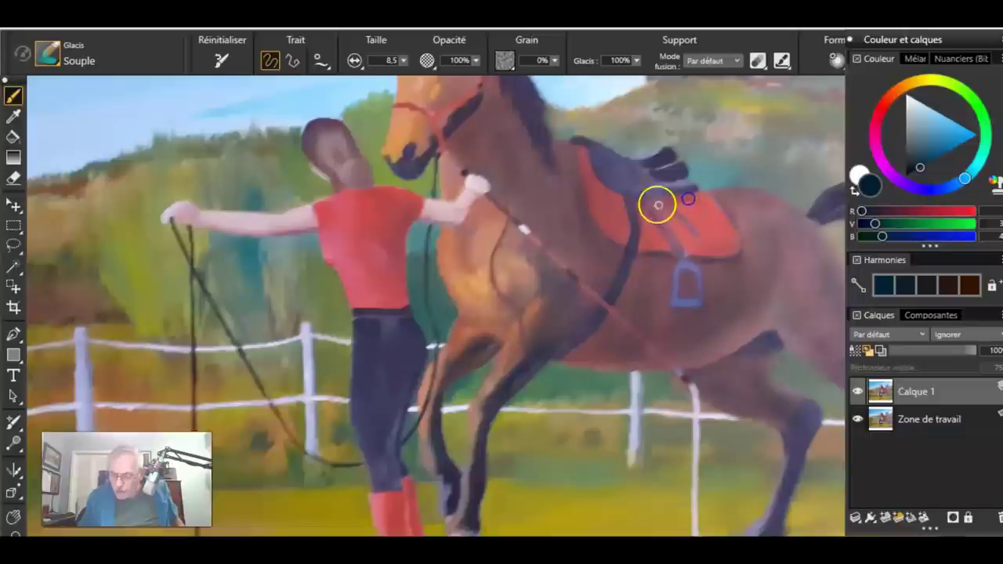
mouse_move(715, 197)
mouse_down()
mouse_move(743, 255)
mouse_move(719, 256)
mouse_up()
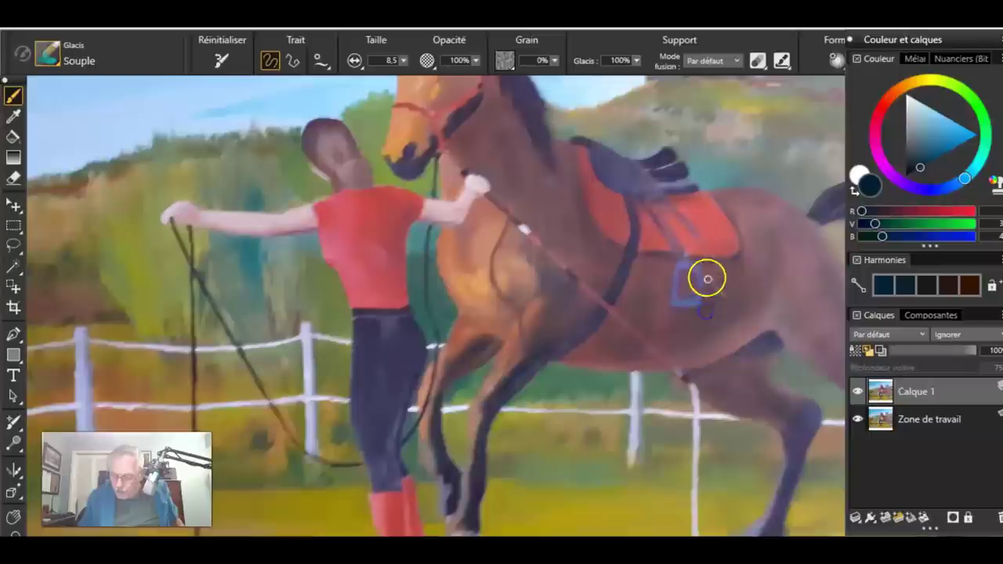
Undo the unsatisfactory strokes at the stirrup and paint a soft dark shadow inside and around it.
key(ctrl+z)
drag(711, 292, 705, 308)
drag(706, 272, 705, 308)
key(ctrl+z)
mouse_move(681, 288)
mouse_down()
mouse_move(688, 320)
mouse_move(683, 310)
mouse_move(718, 312)
mouse_move(683, 312)
mouse_up()
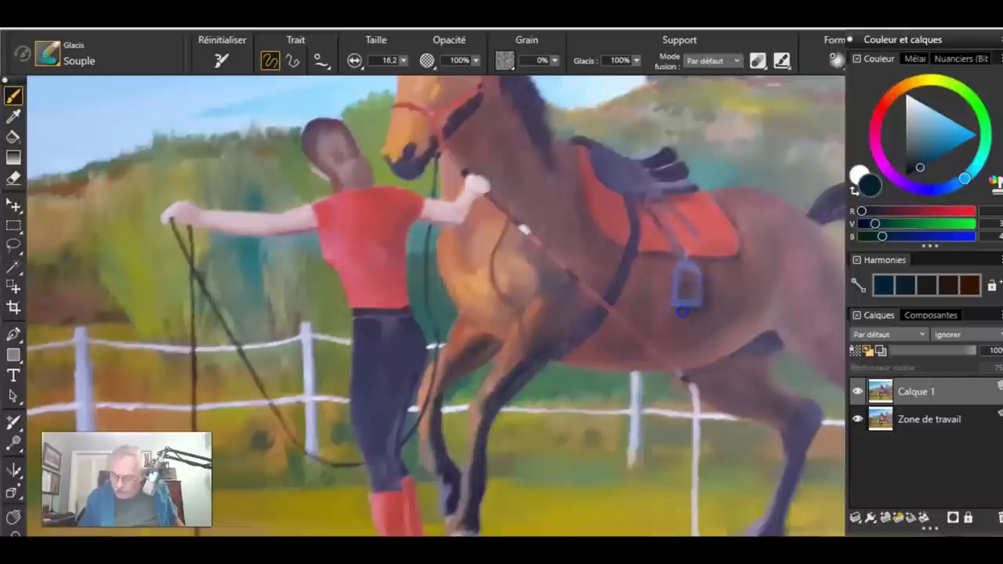
Shade the horse's cheek, jaw strap, ears and mane with fine dark blue glaze strokes.
scroll(667, 270, up, 2)
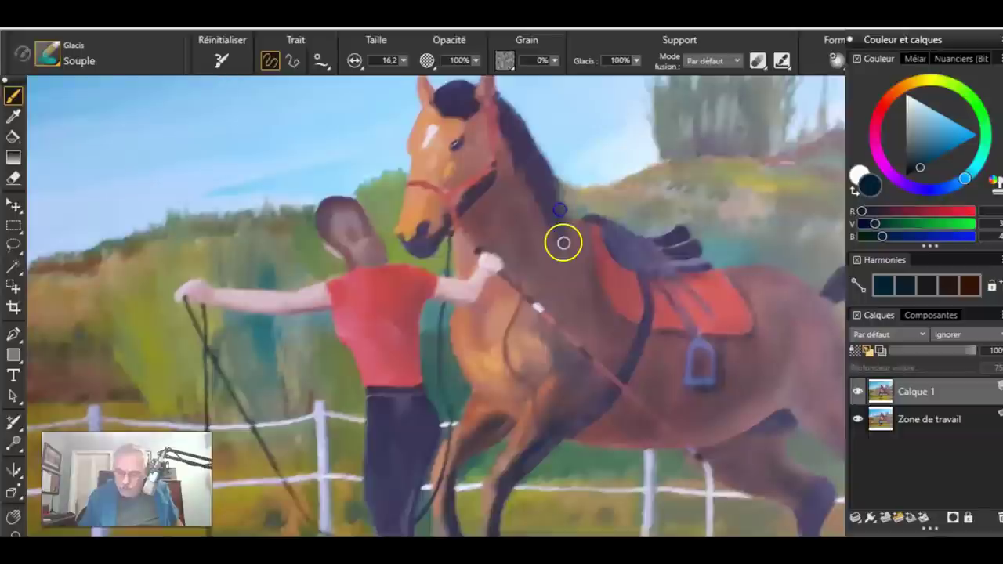
scroll(505, 163, up, 2)
drag(504, 213, 502, 203)
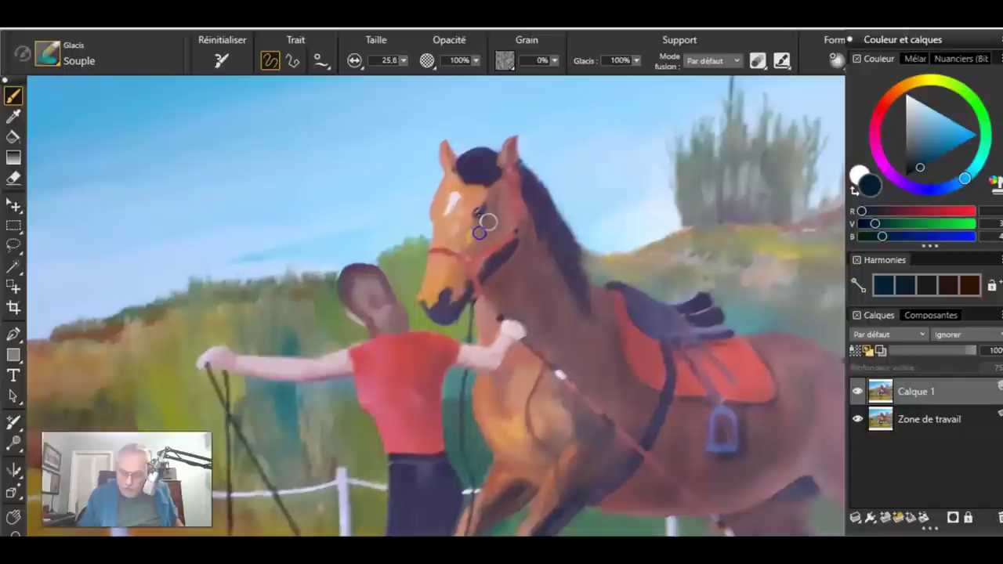
drag(479, 279, 508, 249)
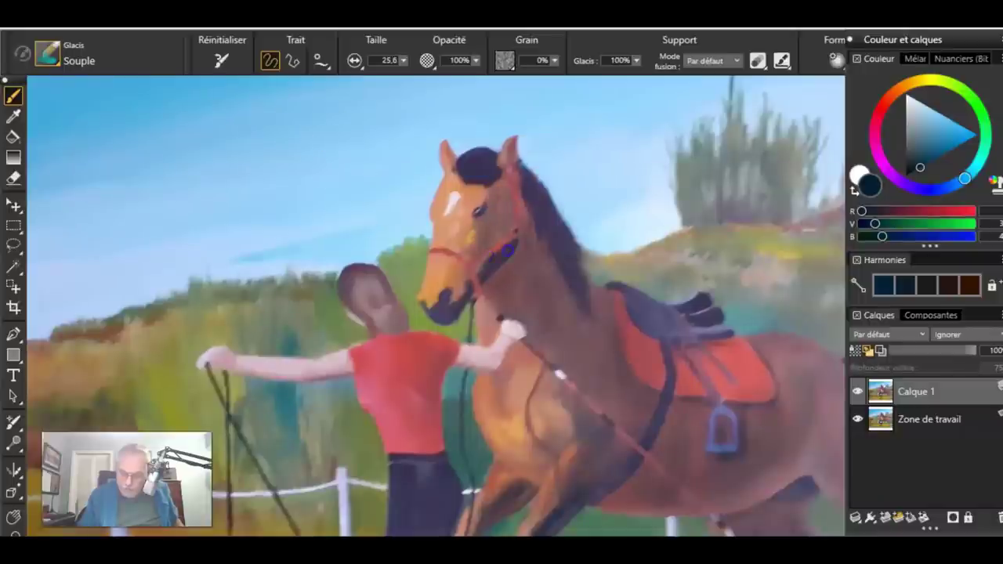
drag(522, 204, 525, 201)
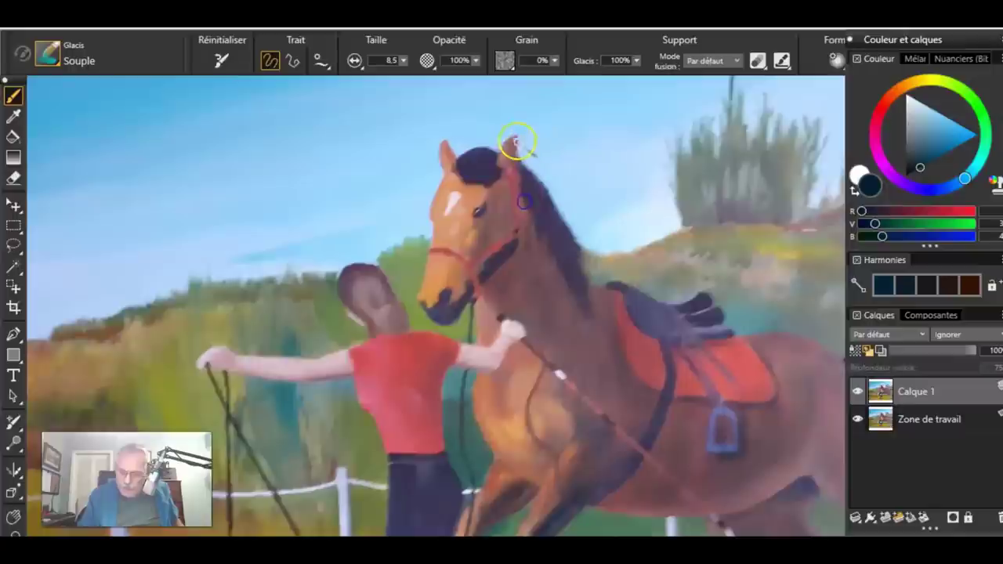
mouse_move(447, 146)
mouse_down()
mouse_move(457, 166)
mouse_move(506, 168)
mouse_move(514, 159)
mouse_up()
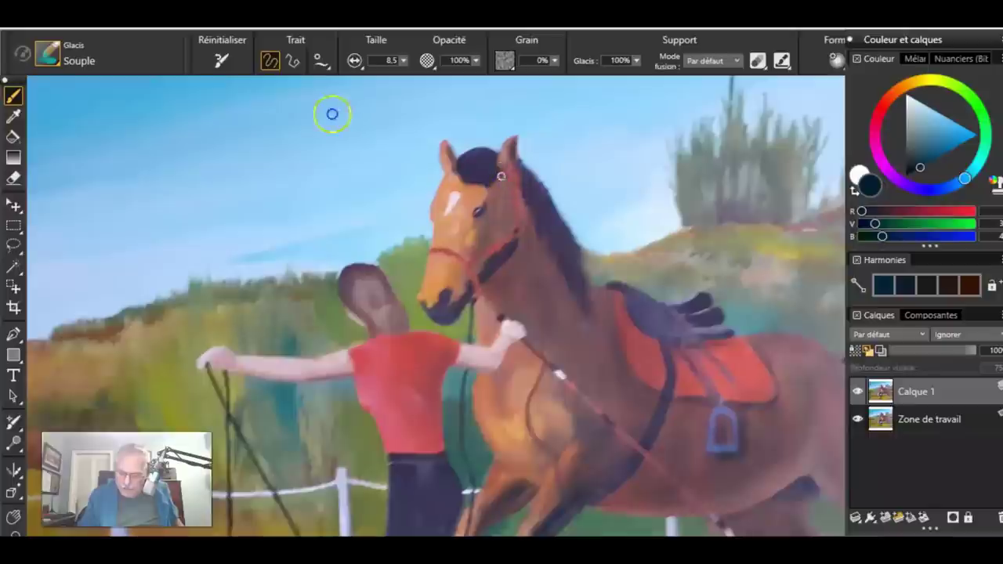
mouse_move(536, 195)
mouse_down()
mouse_move(571, 256)
mouse_move(573, 288)
mouse_up()
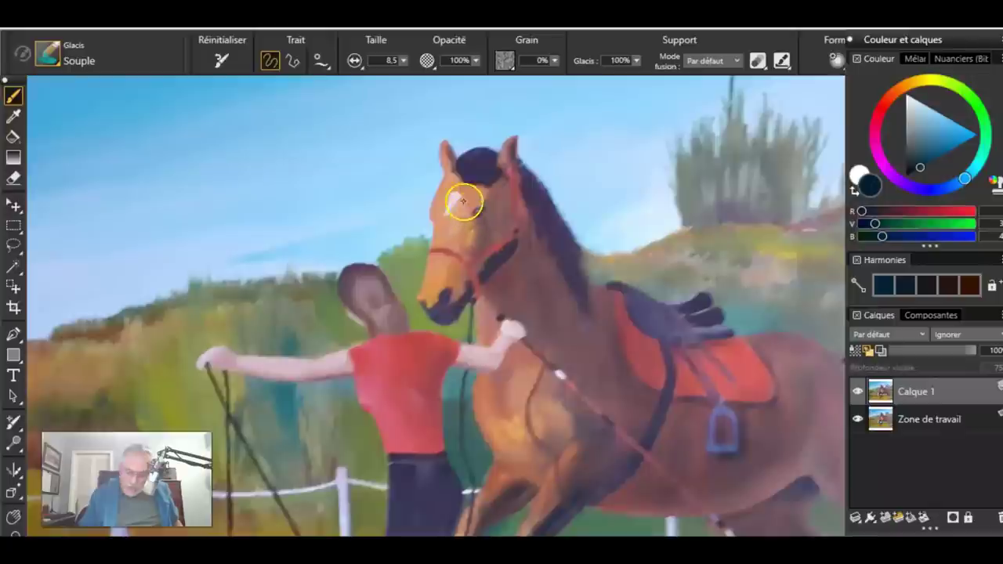
Sample a tone from the horse's forehead, lighten it to pale pinkish cream and brighten the white blaze.
alt+click(469, 199)
drag(925, 128, 918, 101)
drag(457, 194, 449, 210)
click(303, 119)
ctrl+alt+click(460, 190)
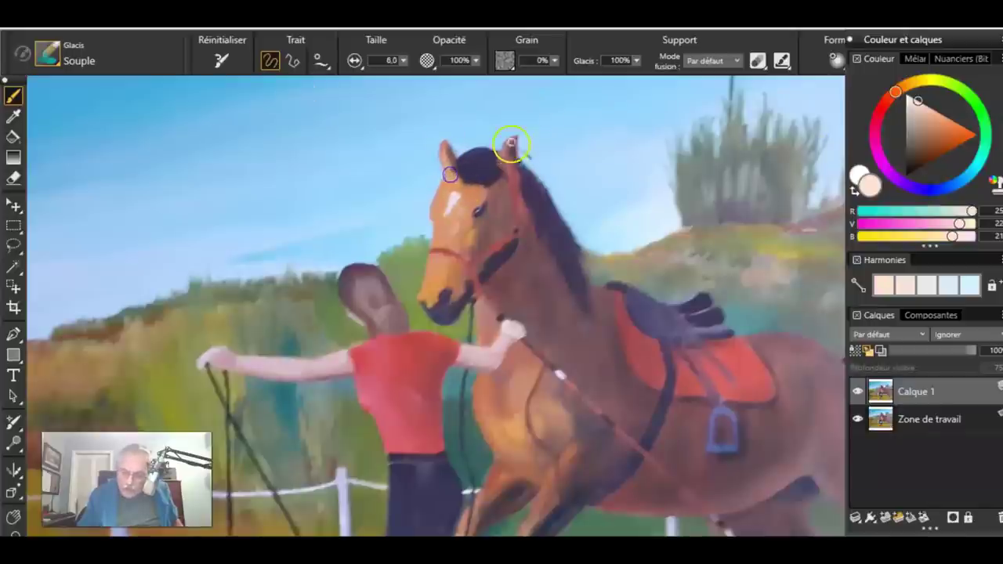
Add pale cream highlights to the horse's ear, forehead and muzzle, varying the brush size.
drag(510, 147, 511, 160)
ctrl+alt+drag(485, 196, 482, 178)
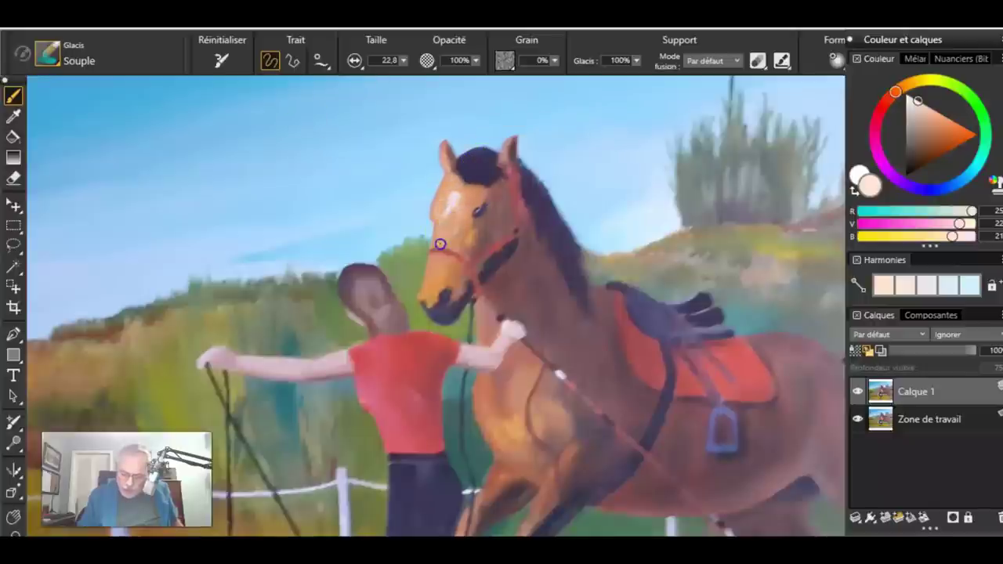
drag(439, 264, 429, 299)
mouse_move(453, 260)
mouse_down()
mouse_move(442, 302)
mouse_move(454, 291)
mouse_up()
Paint light grey highlight strands on the horse's forelock and sample its dark tone for refining the hair.
drag(913, 123, 903, 109)
drag(488, 154, 474, 150)
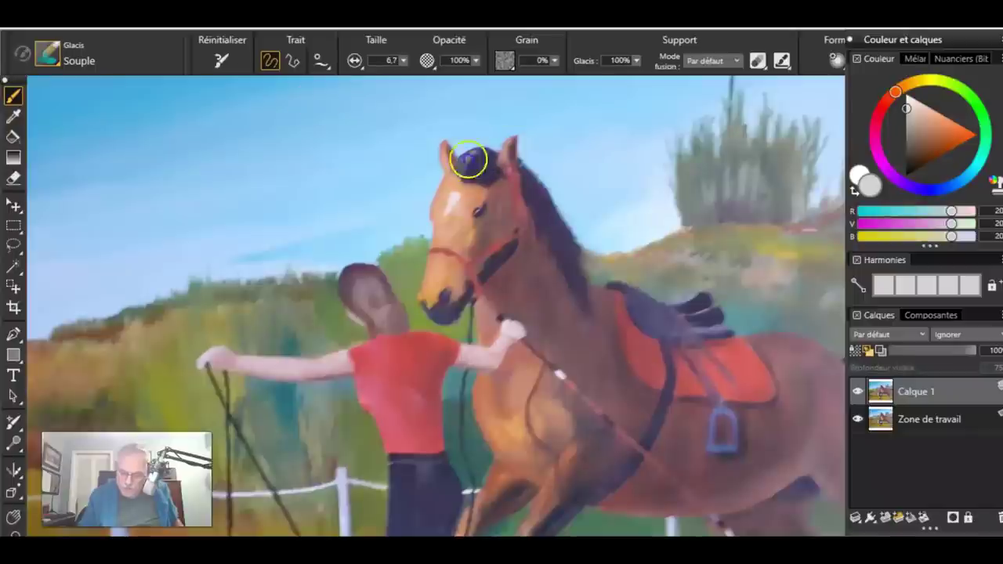
drag(481, 153, 493, 166)
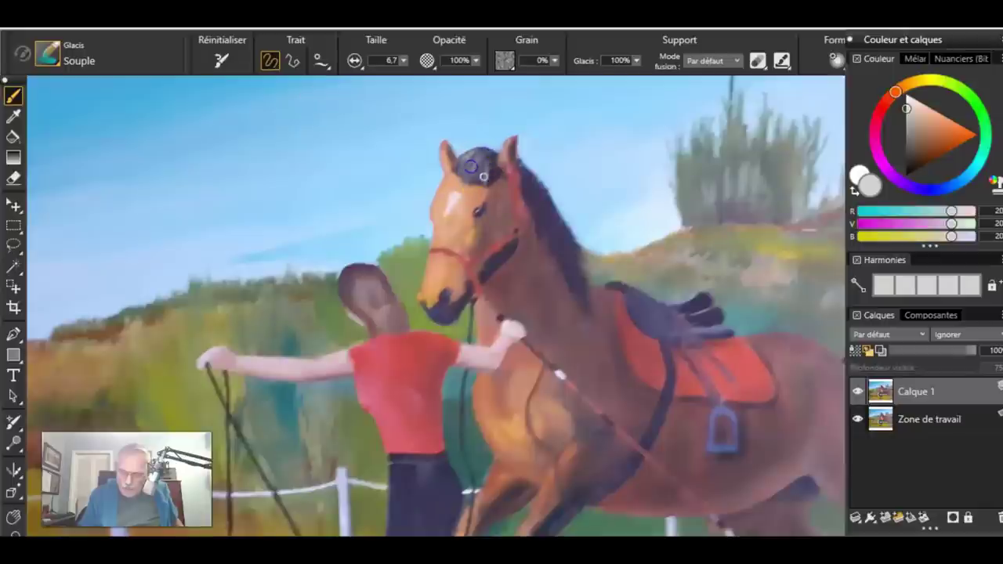
alt+click(476, 182)
alt+click(478, 179)
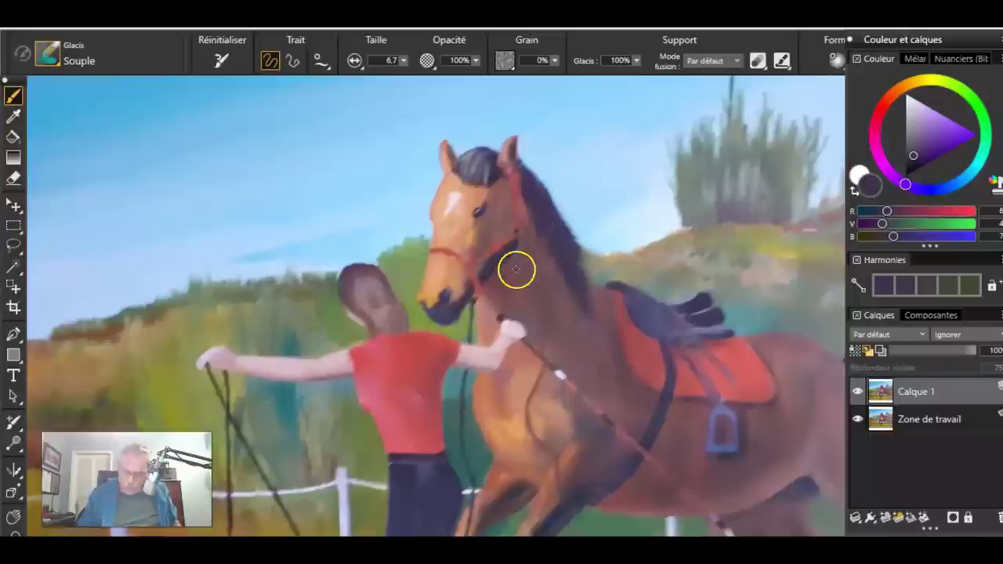
Shade the noseband with the dark purple sampled at the jaw and retouch the skin below it with sampled tan.
alt+click(502, 262)
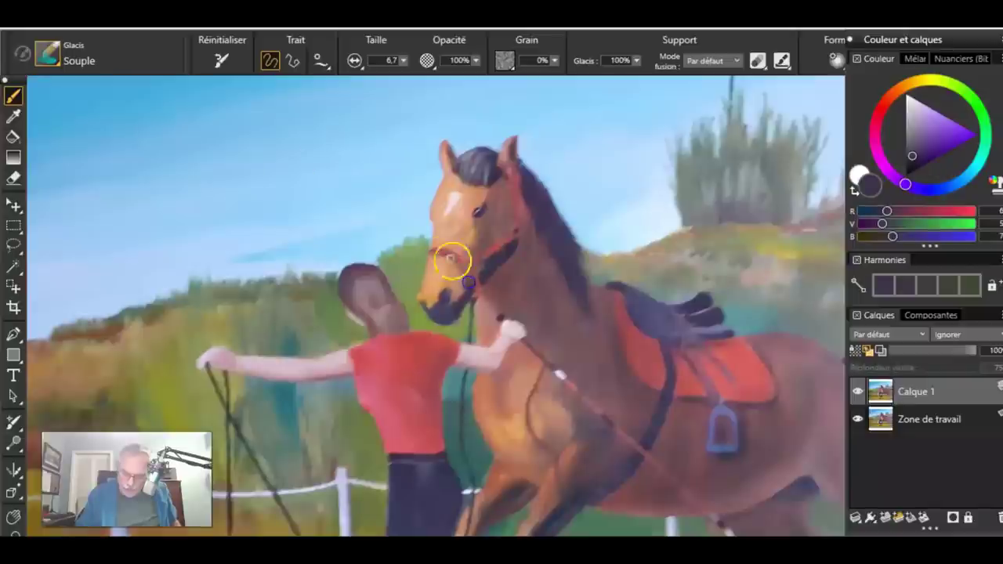
mouse_move(457, 265)
mouse_down()
mouse_move(467, 275)
mouse_move(510, 264)
mouse_move(464, 256)
mouse_up()
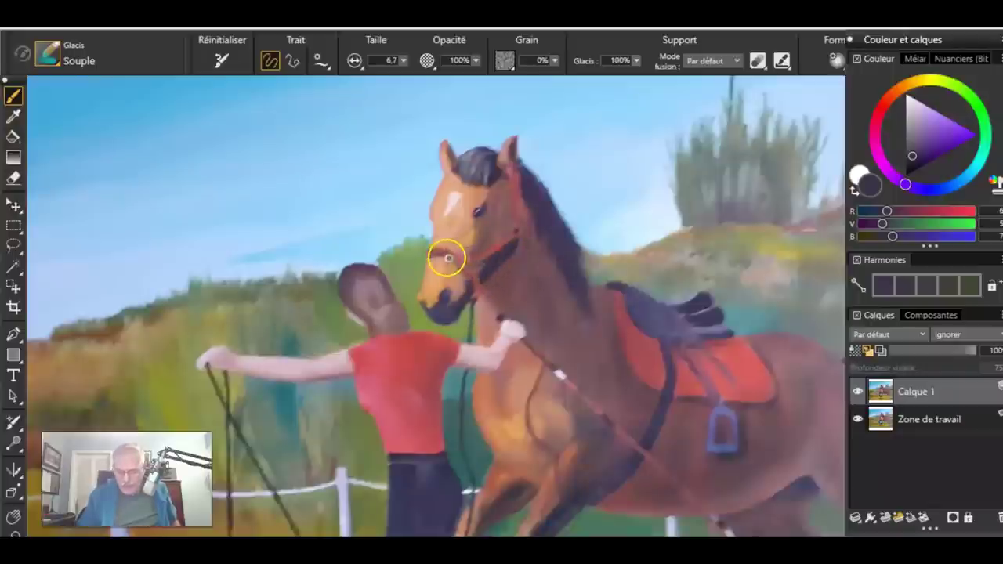
alt+click(439, 253)
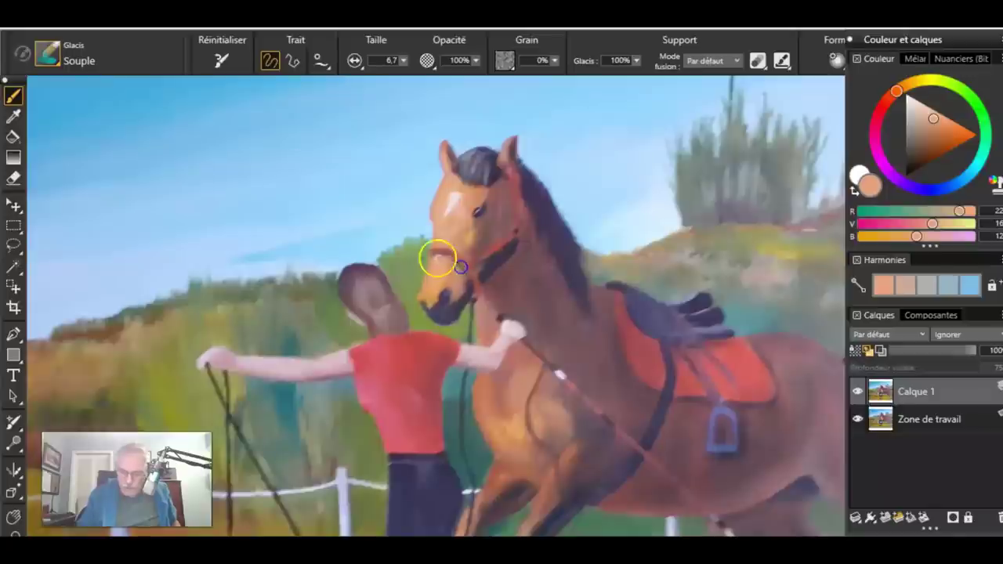
drag(469, 280, 452, 260)
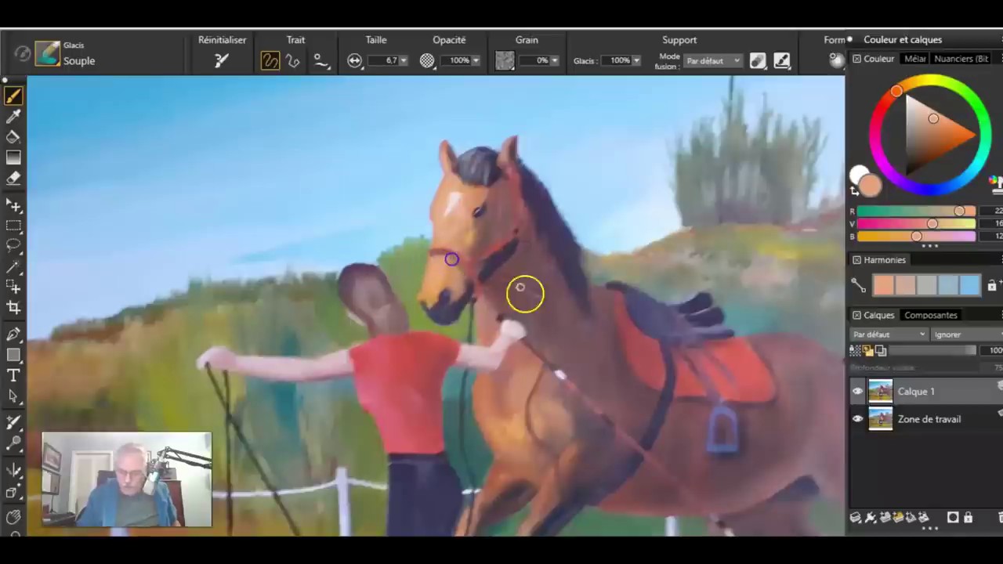
Sample a muted red from the bridle as the new glazing colour.
drag(385, 275, 369, 215)
mouse_move(538, 264)
mouse_down()
mouse_move(505, 232)
mouse_move(511, 296)
mouse_move(538, 276)
mouse_move(543, 292)
mouse_move(502, 256)
mouse_move(470, 260)
mouse_up()
alt+click(471, 260)
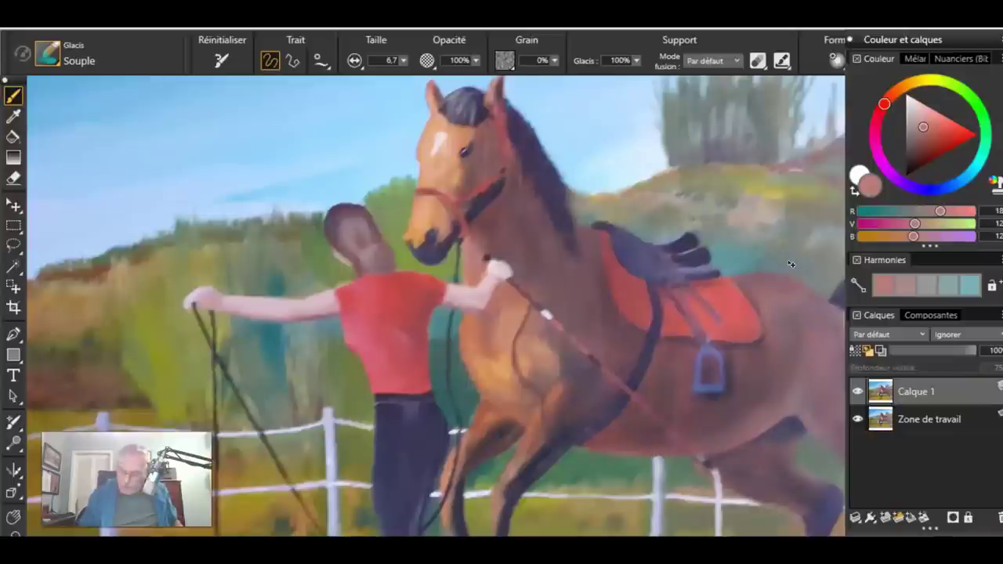
Hide and show the layer Calque 1 to compare the painting with and without the glazing.
mouse_move(712, 354)
mouse_down()
mouse_move(710, 334)
mouse_move(697, 347)
mouse_move(728, 326)
mouse_up()
click(858, 391)
click(858, 391)
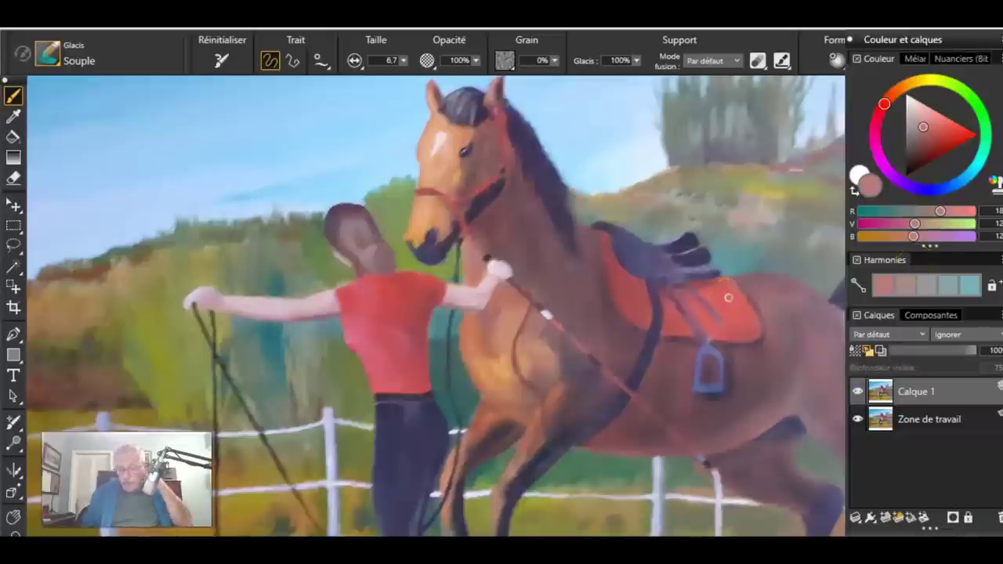
Compare the whole painting with the layer Calque 1 hidden and shown.
click(13, 518)
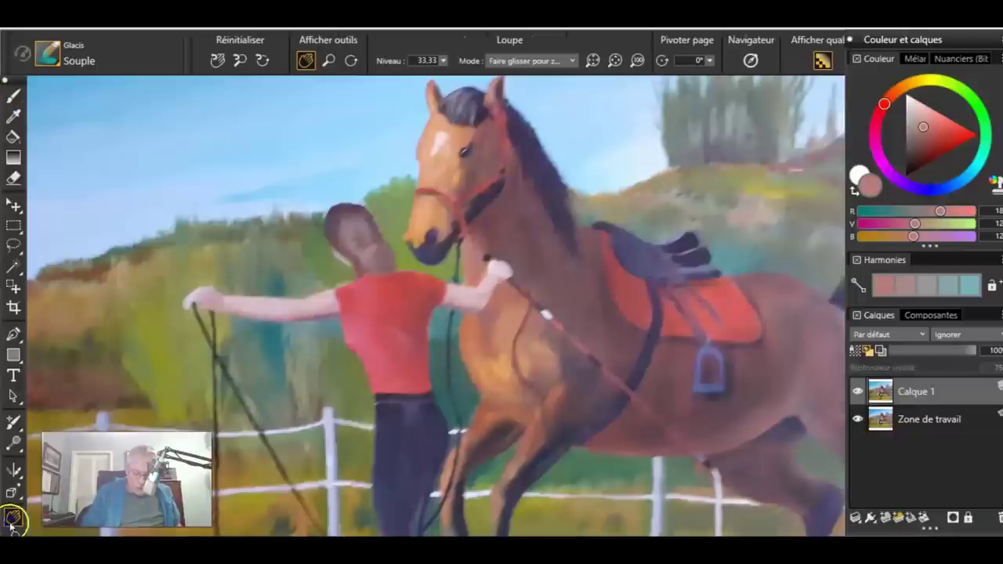
double_click(13, 517)
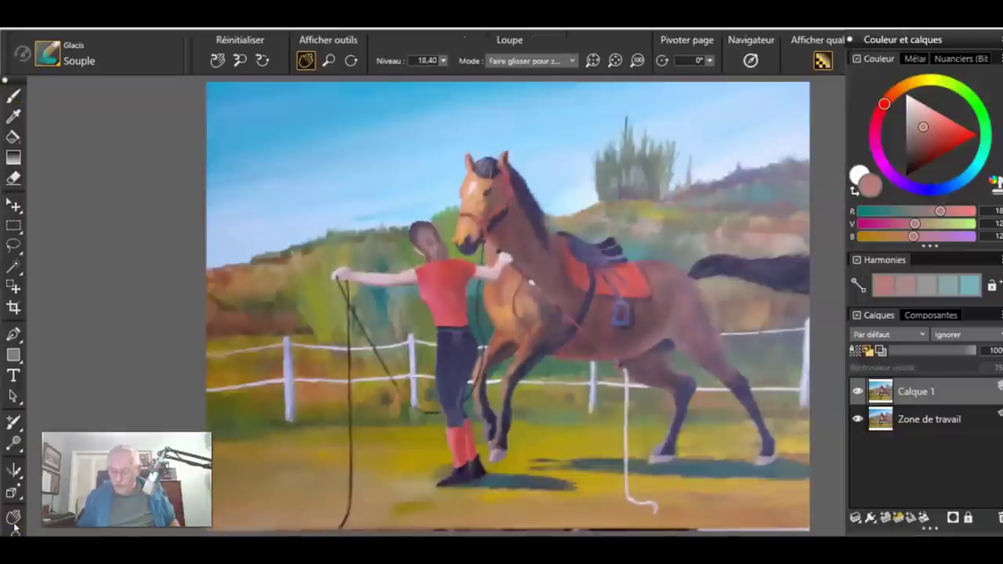
click(858, 393)
click(858, 394)
click(858, 394)
click(858, 395)
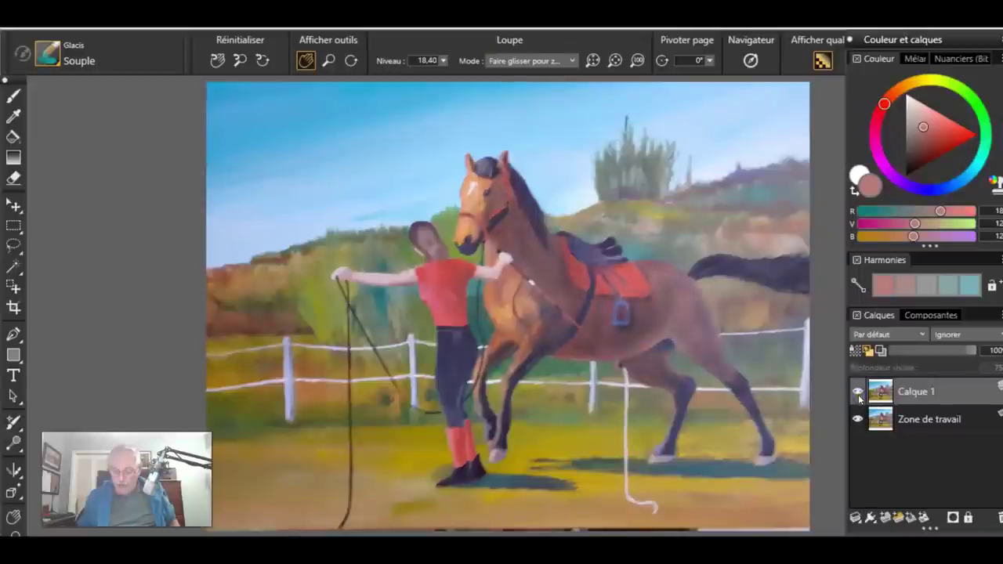
click(858, 395)
click(858, 396)
click(858, 396)
click(859, 396)
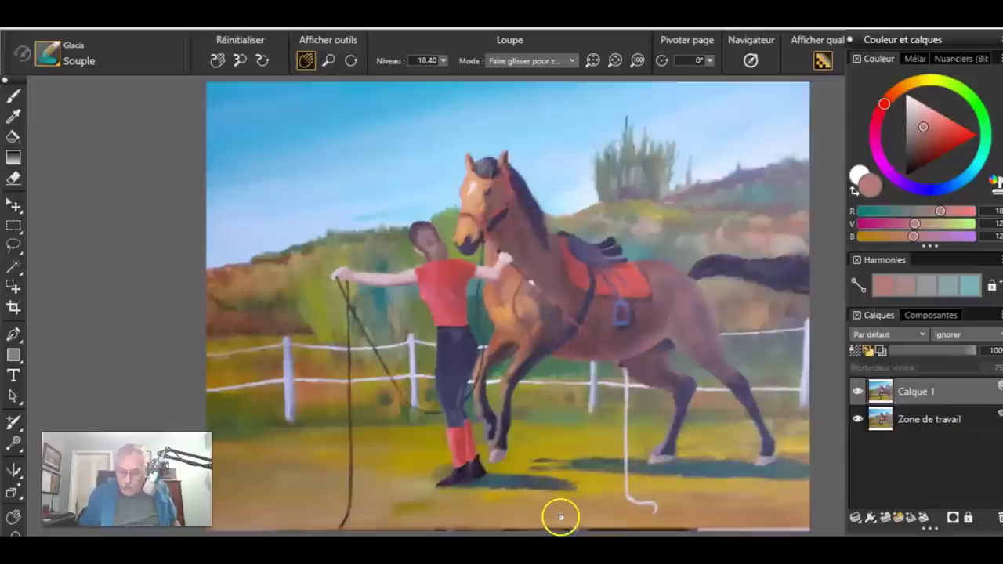
Sample the handler's dark purple hair colour, darken it to near-black and glaze shadows around the crown, nape and bun at brush size 10.
click(480, 280)
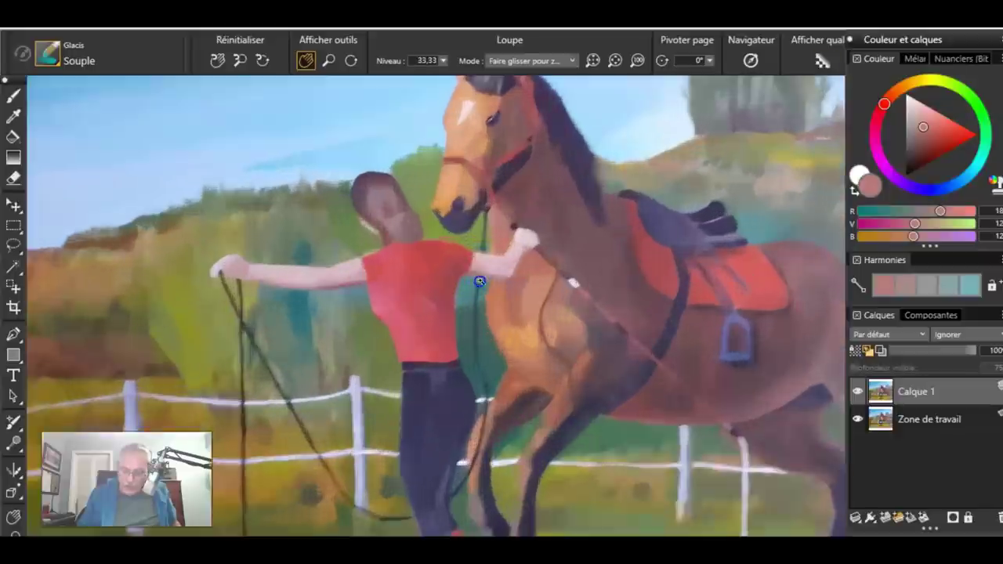
click(480, 280)
click(479, 282)
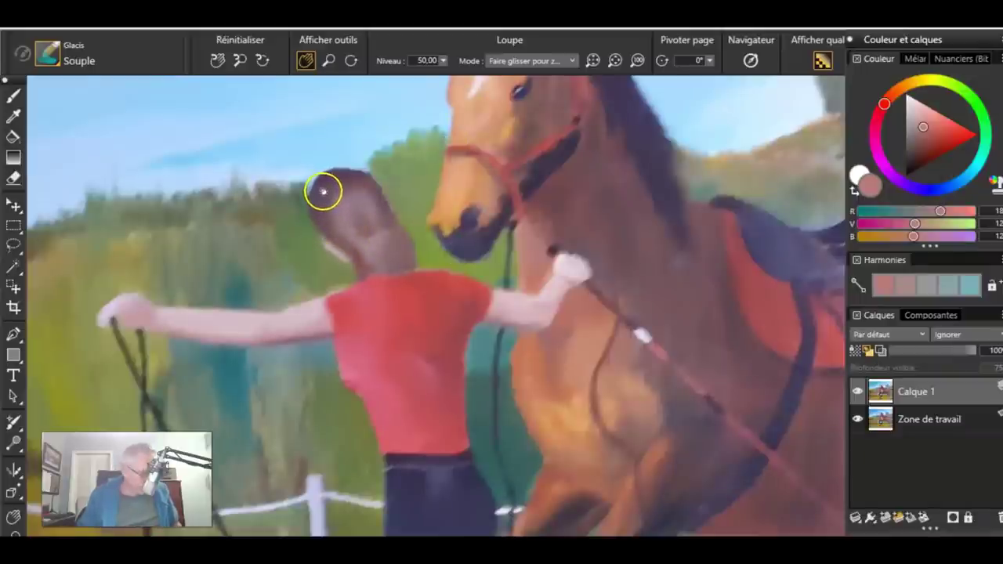
key(b)
alt+click(322, 180)
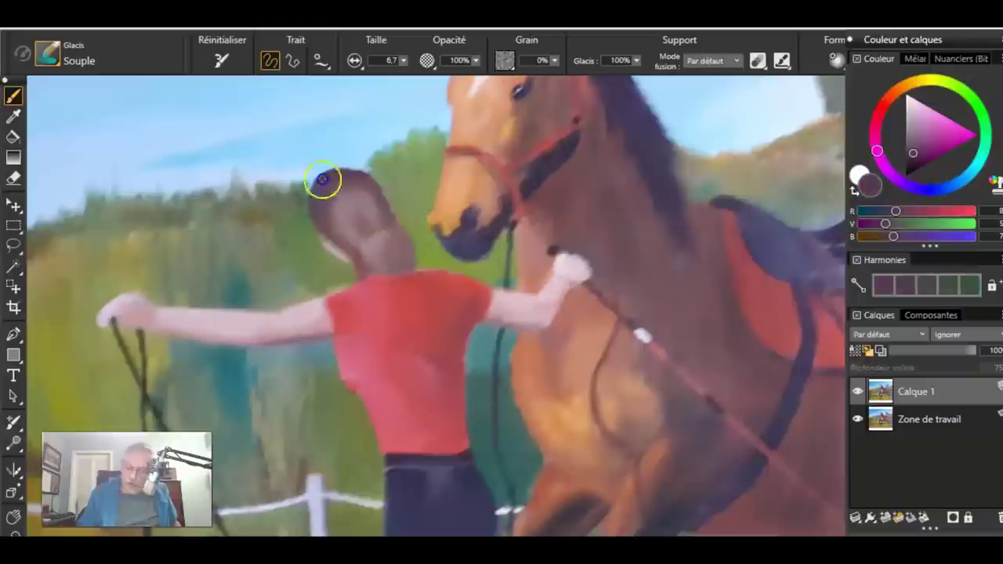
click(908, 170)
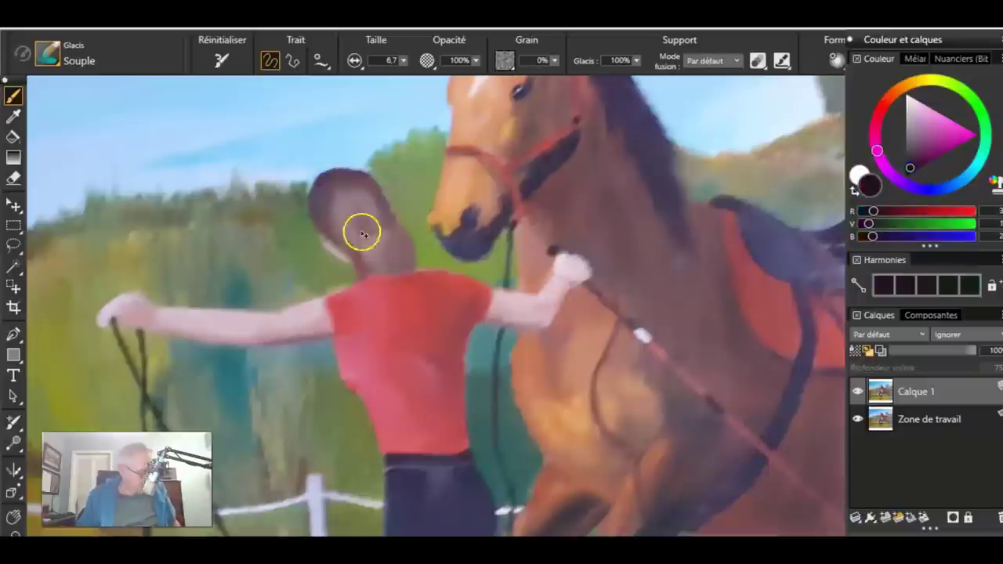
mouse_move(381, 230)
mouse_down()
mouse_move(357, 204)
mouse_move(374, 188)
mouse_move(389, 205)
mouse_move(373, 188)
mouse_move(340, 179)
mouse_move(358, 206)
mouse_move(329, 186)
mouse_move(365, 187)
mouse_move(383, 219)
mouse_up()
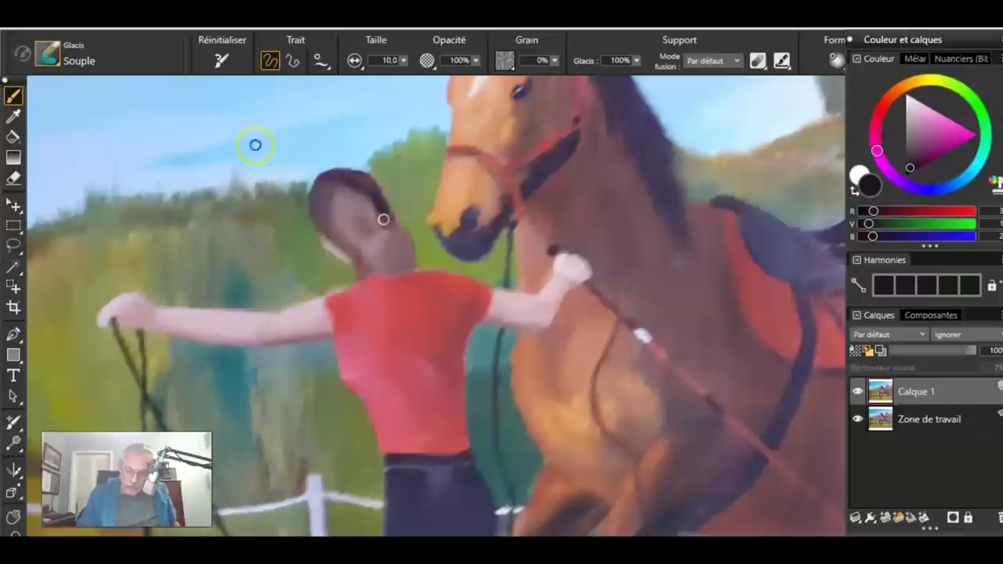
drag(382, 270, 382, 267)
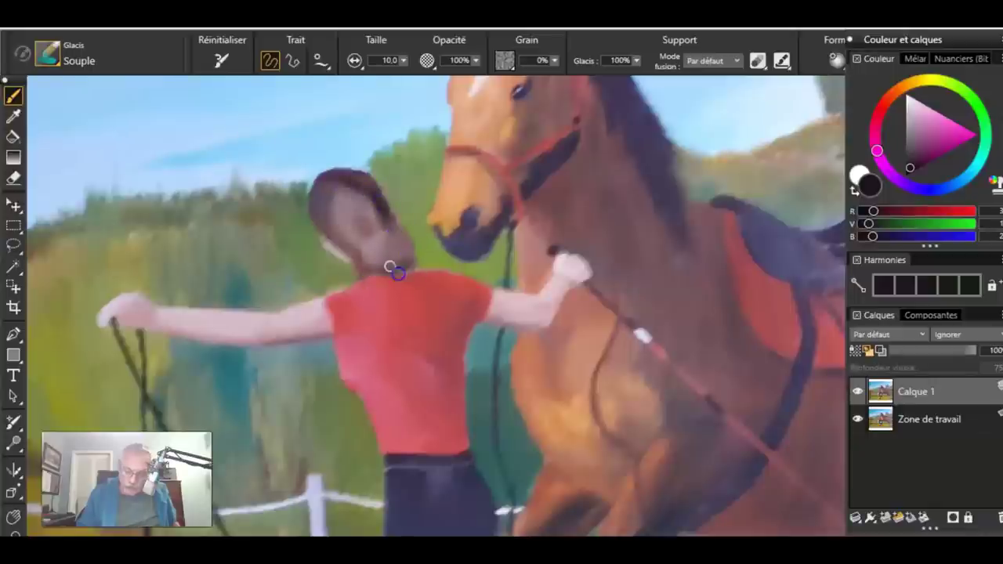
mouse_move(394, 256)
mouse_down()
mouse_move(403, 262)
mouse_move(369, 259)
mouse_move(325, 224)
mouse_up()
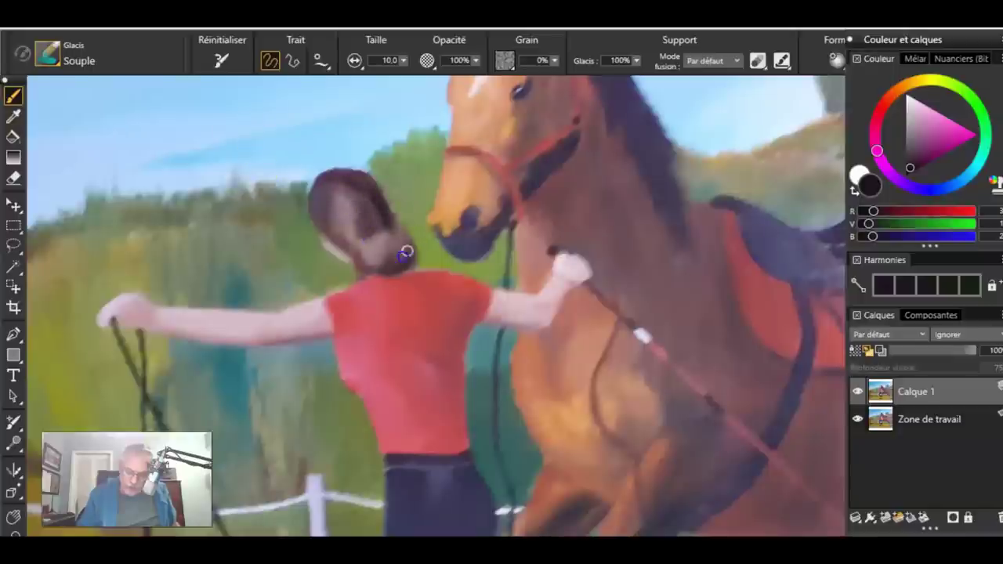
Deepen the dark strands along the back of the handler's hair and around the edge of the bun.
mouse_move(369, 240)
mouse_down()
mouse_move(357, 181)
mouse_move(374, 190)
mouse_move(392, 278)
mouse_up()
drag(356, 206, 373, 223)
drag(356, 178, 394, 226)
drag(376, 183, 407, 242)
drag(412, 256, 399, 226)
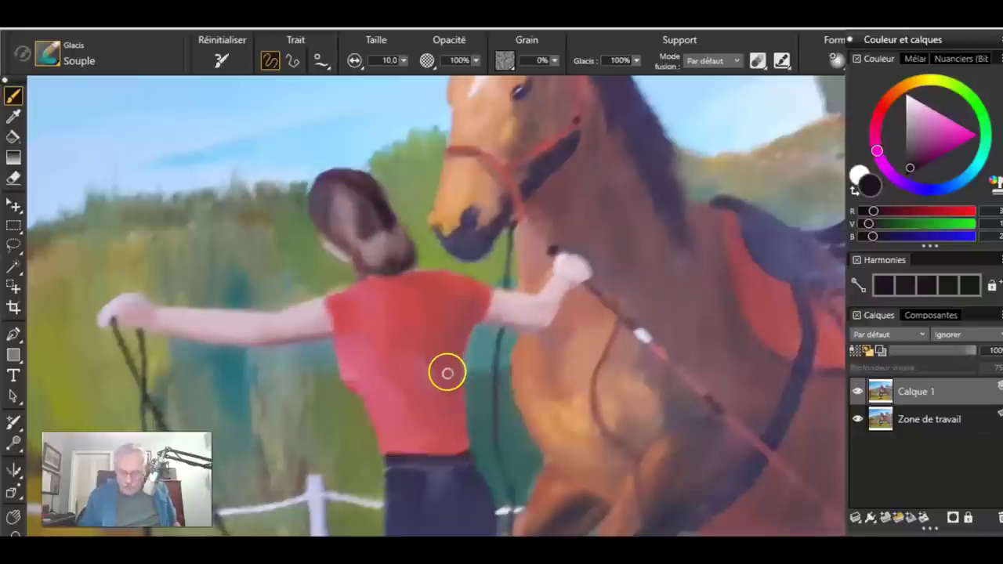
Sample the handler's shirt red, darken it to deep maroon and glaze shadows below the collar and beside the sleeve nearest the horse.
alt+click(450, 334)
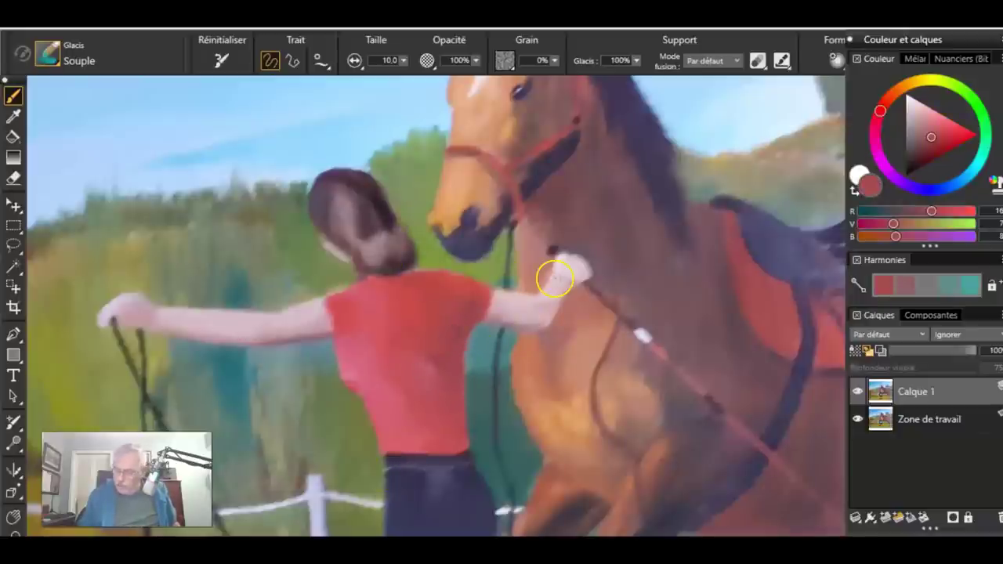
drag(929, 159, 927, 165)
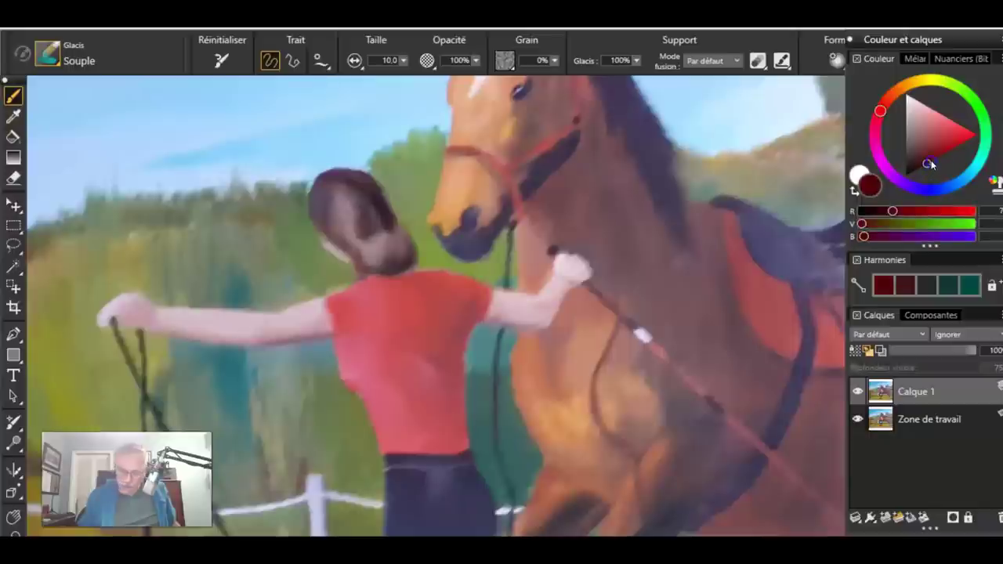
drag(383, 311, 387, 311)
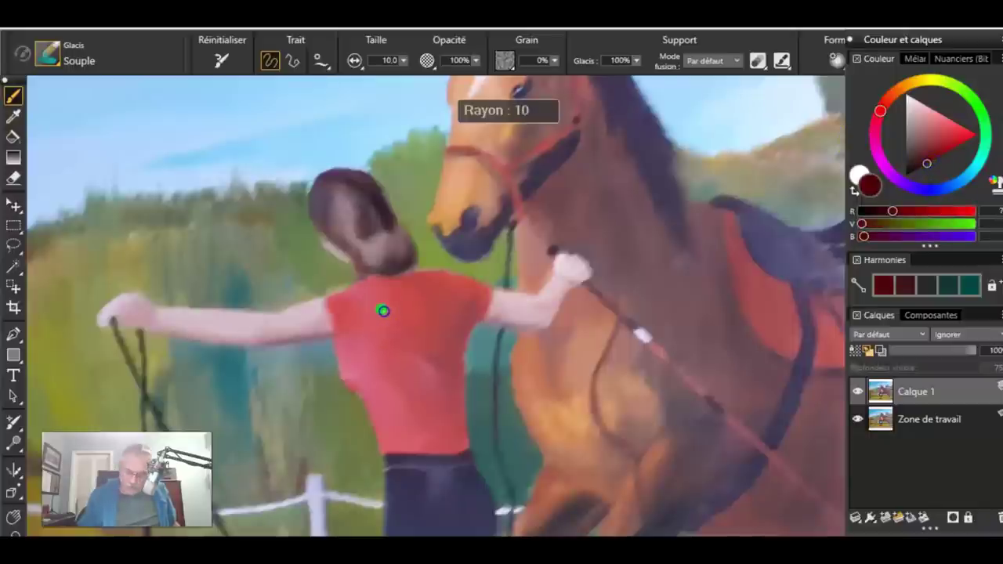
mouse_move(377, 279)
mouse_down()
mouse_move(285, 184)
mouse_move(426, 282)
mouse_move(453, 286)
mouse_move(418, 273)
mouse_move(433, 302)
mouse_move(460, 299)
mouse_move(461, 315)
mouse_move(314, 210)
mouse_move(474, 337)
mouse_up()
drag(468, 333, 460, 350)
mouse_move(473, 324)
mouse_down()
mouse_move(450, 363)
mouse_move(477, 301)
mouse_move(457, 321)
mouse_move(461, 293)
mouse_move(452, 321)
mouse_up()
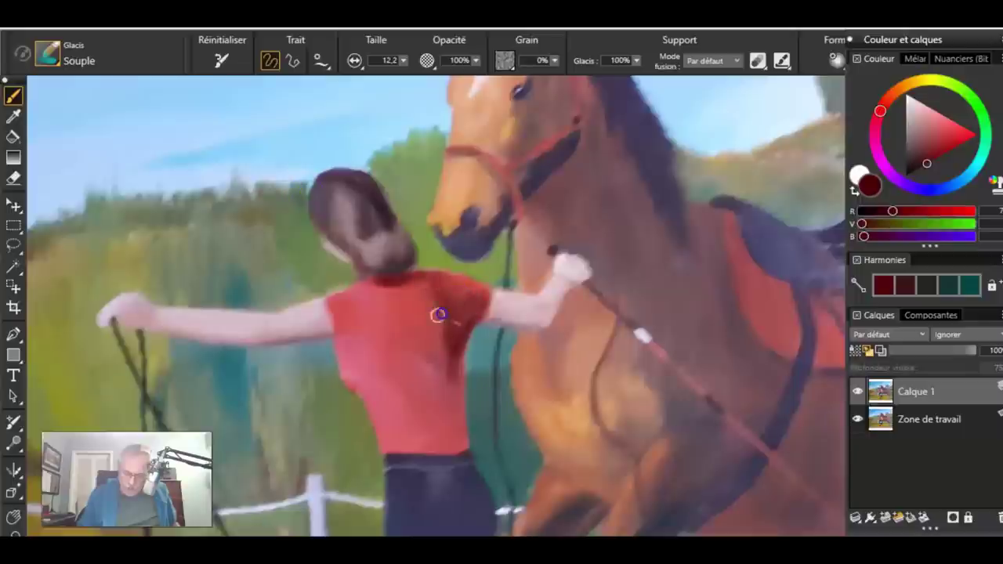
Extend the maroon shadows down both sides of the shirt to the waist, using brush size 10.8.
mouse_move(445, 312)
mouse_down()
mouse_move(448, 325)
mouse_move(427, 301)
mouse_move(443, 308)
mouse_move(459, 383)
mouse_move(411, 335)
mouse_move(423, 307)
mouse_move(405, 318)
mouse_move(376, 298)
mouse_move(432, 337)
mouse_move(418, 337)
mouse_move(423, 358)
mouse_move(388, 321)
mouse_move(449, 365)
mouse_move(461, 410)
mouse_up()
key(bracketright)
key(bracketright)
key(bracketright)
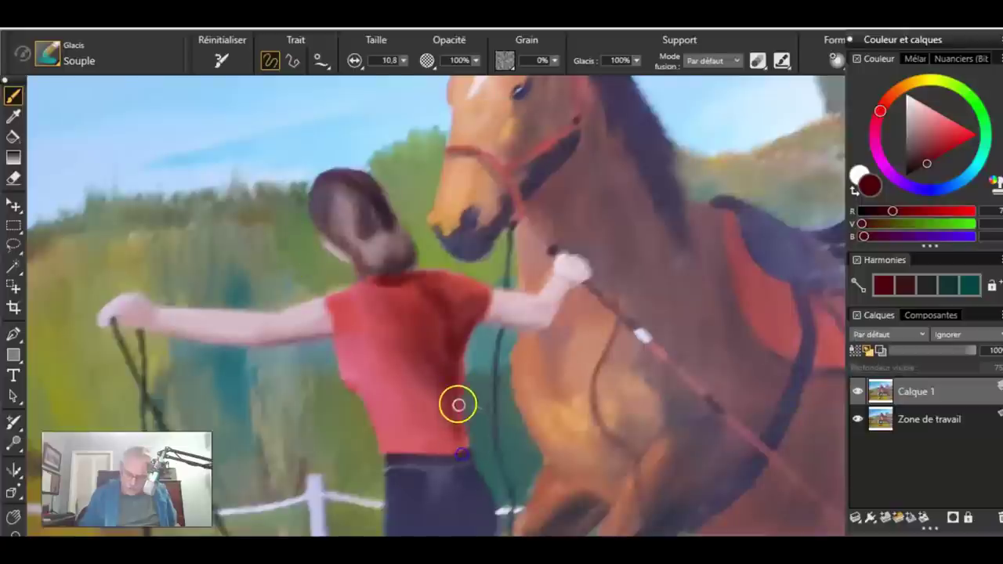
mouse_move(460, 367)
mouse_down()
mouse_move(460, 399)
mouse_move(444, 375)
mouse_move(461, 458)
mouse_move(441, 437)
mouse_move(436, 450)
mouse_move(275, 251)
mouse_move(455, 443)
mouse_move(411, 446)
mouse_move(458, 451)
mouse_up()
mouse_move(394, 453)
mouse_down()
mouse_move(386, 446)
mouse_move(407, 407)
mouse_move(432, 410)
mouse_move(353, 324)
mouse_move(340, 332)
mouse_move(381, 334)
mouse_move(354, 329)
mouse_up()
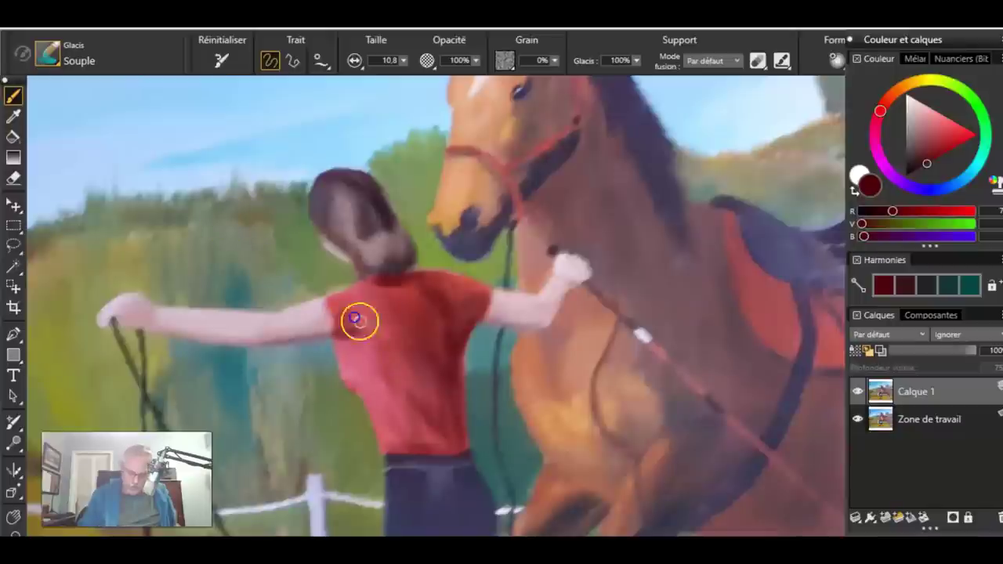
mouse_move(381, 325)
mouse_down()
mouse_move(351, 322)
mouse_move(364, 305)
mouse_move(384, 350)
mouse_move(371, 337)
mouse_move(364, 392)
mouse_move(380, 407)
mouse_move(353, 384)
mouse_up()
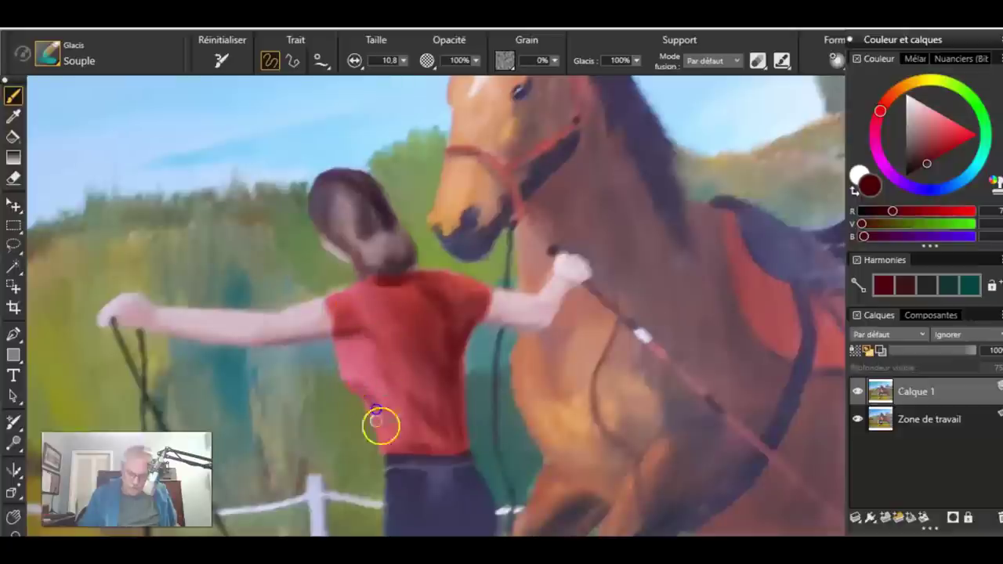
mouse_move(382, 431)
mouse_down()
mouse_move(378, 365)
mouse_move(360, 345)
mouse_up()
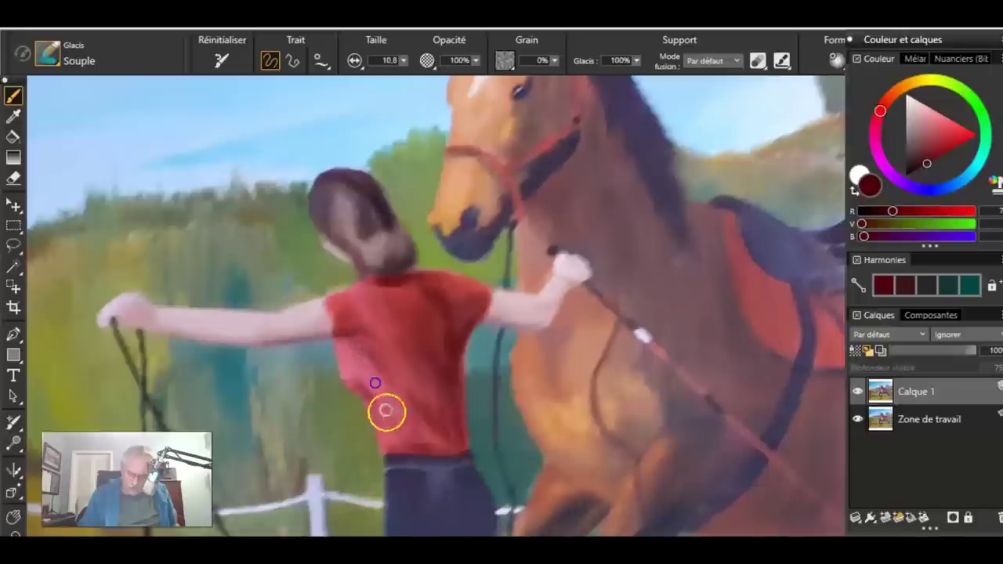
Glaze more maroon folds across the middle and lower back of the shirt, enlarging the brush to 24.1.
mouse_move(390, 367)
mouse_down()
mouse_move(396, 349)
mouse_move(368, 354)
mouse_up()
drag(387, 376, 354, 338)
drag(412, 431, 402, 371)
mouse_move(458, 435)
mouse_down()
mouse_move(437, 435)
mouse_move(398, 312)
mouse_up()
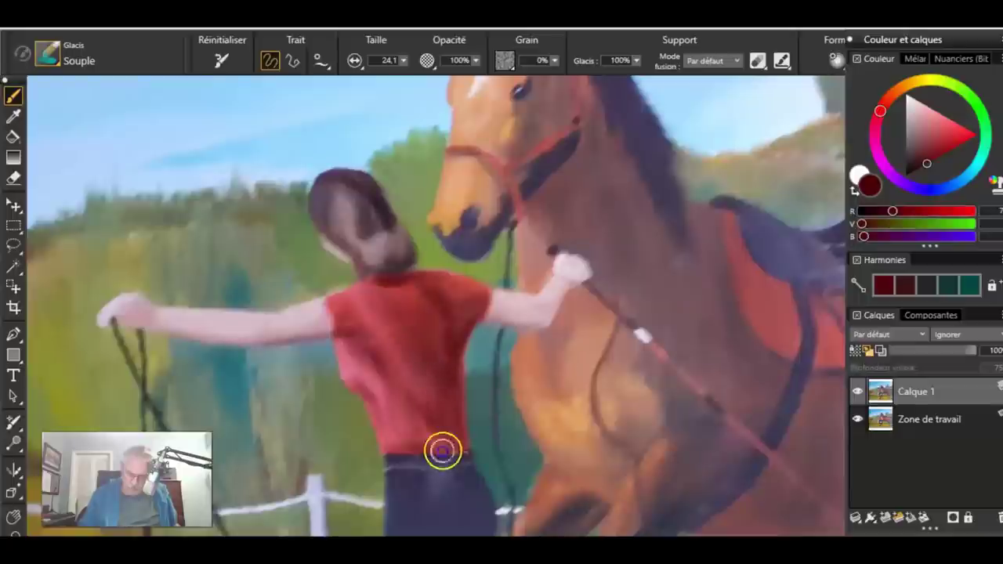
mouse_move(449, 289)
mouse_down()
mouse_move(445, 460)
mouse_move(450, 440)
mouse_move(437, 416)
mouse_up()
Glaze black shadows over the handler's dark trousers from the waist down to the calves at brush size 24.1.
drag(461, 467, 418, 322)
click(934, 145)
drag(930, 154, 907, 174)
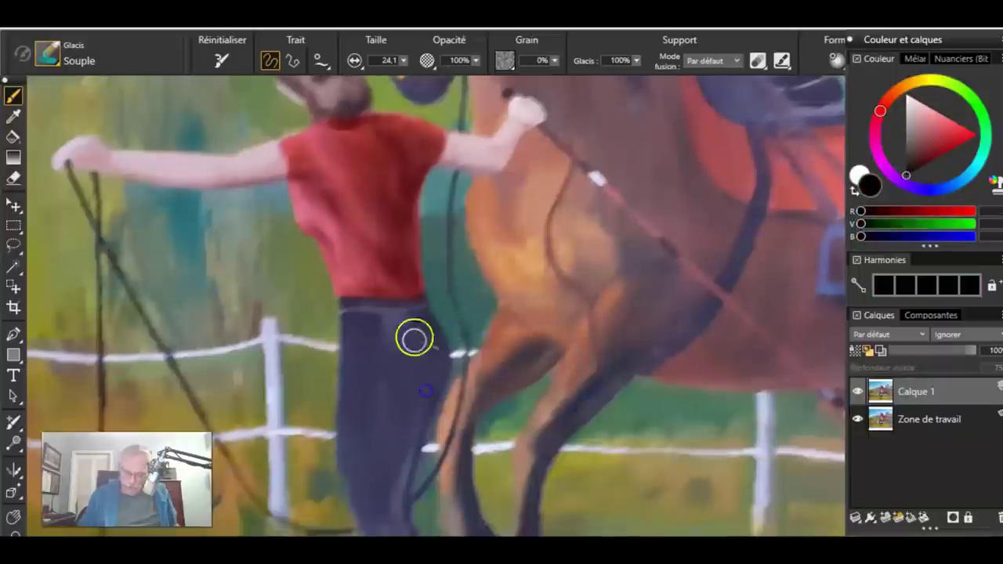
drag(405, 327, 424, 325)
mouse_move(406, 375)
mouse_down()
mouse_move(416, 374)
mouse_move(401, 389)
mouse_move(378, 374)
mouse_up()
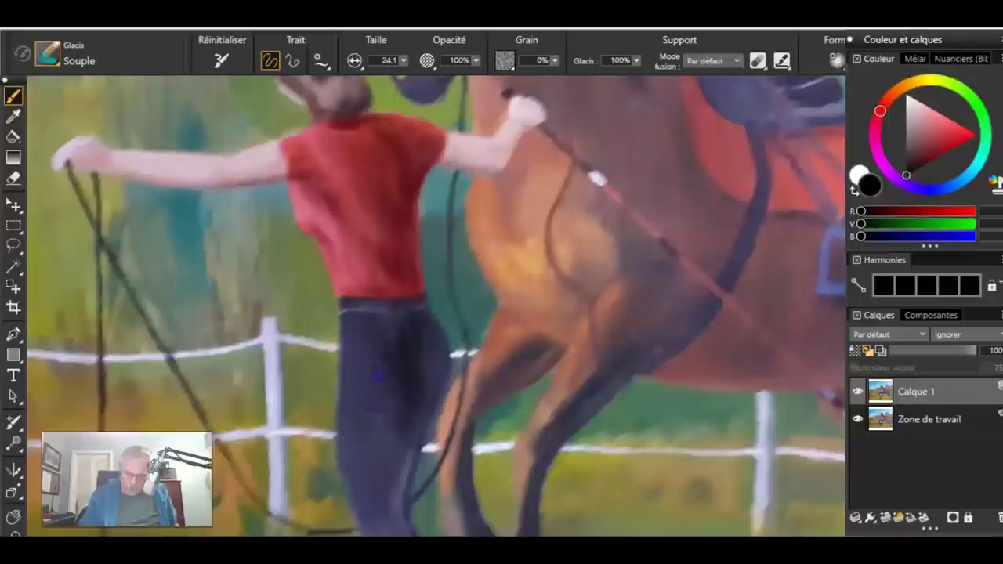
drag(406, 409, 394, 471)
mouse_move(428, 397)
mouse_down()
mouse_move(431, 360)
mouse_move(437, 385)
mouse_move(413, 403)
mouse_move(390, 278)
mouse_up()
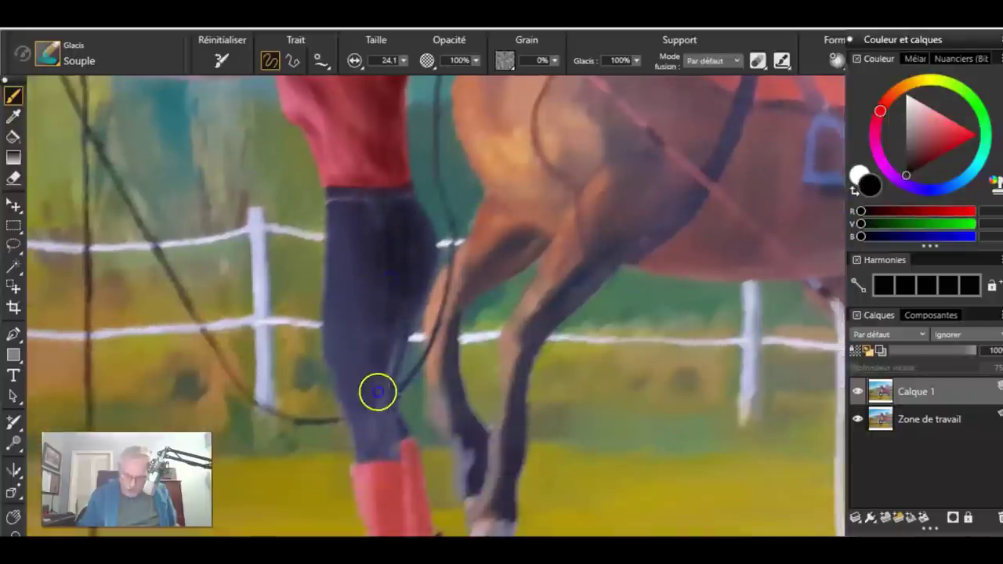
mouse_move(368, 430)
mouse_down()
mouse_move(351, 301)
mouse_move(361, 251)
mouse_move(374, 394)
mouse_up()
mouse_move(364, 287)
mouse_down()
mouse_move(227, 186)
mouse_move(240, 274)
mouse_move(381, 412)
mouse_up()
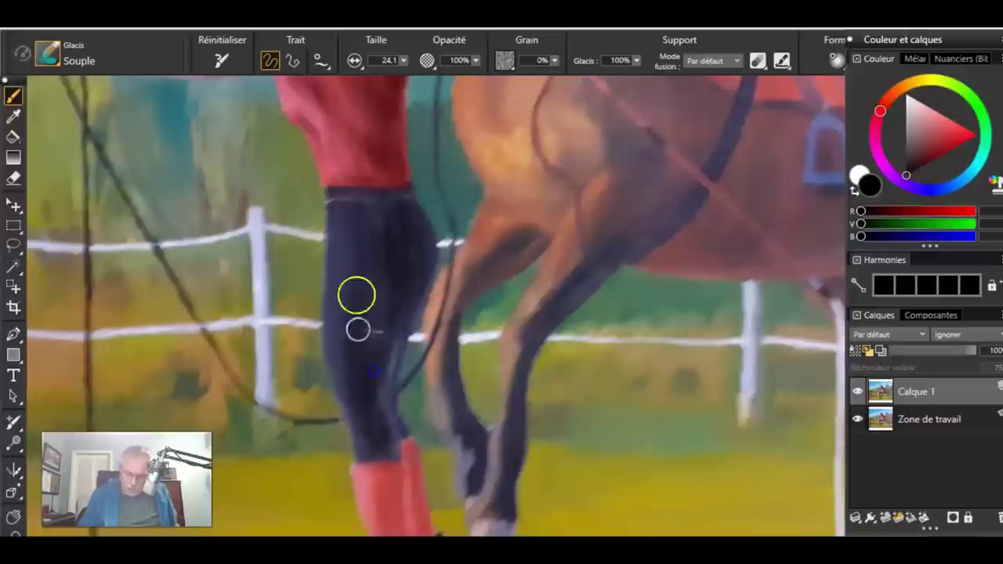
Sample the shirt's red, darken it to deep maroon and shade the handler's red socks at brush size 17.1.
scroll(418, 388, up, 4)
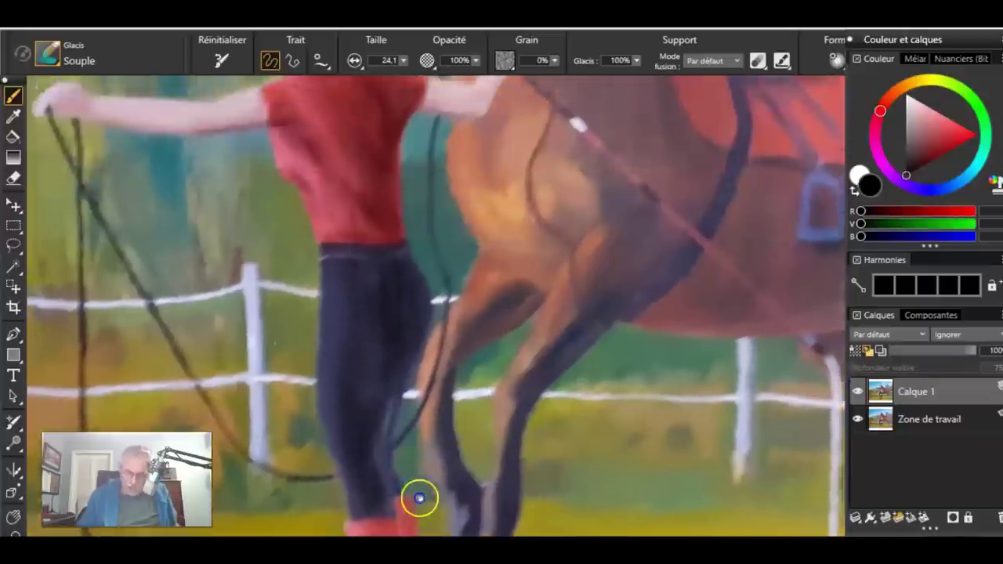
alt+click(394, 122)
drag(911, 154, 920, 166)
drag(416, 428, 424, 298)
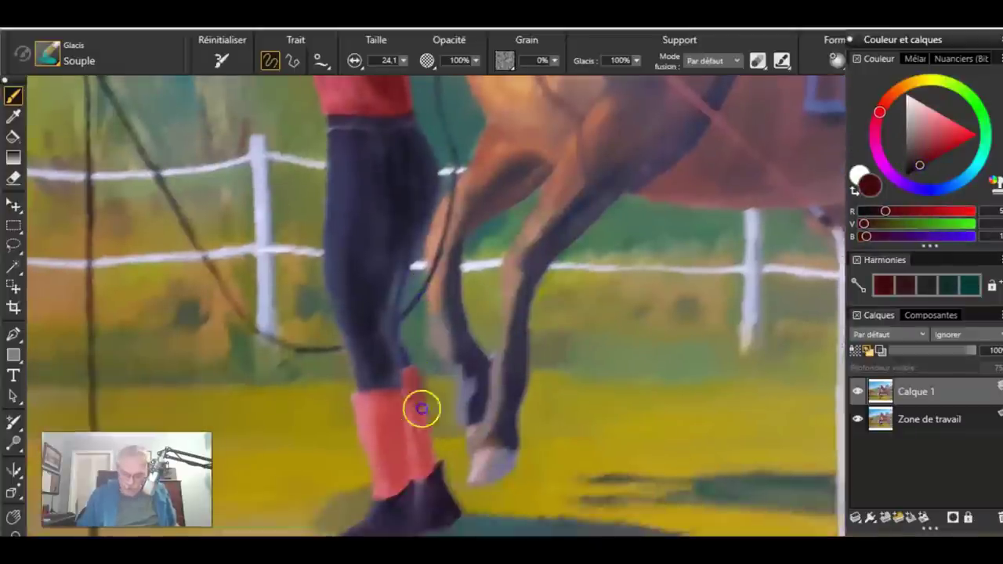
drag(418, 396, 420, 402)
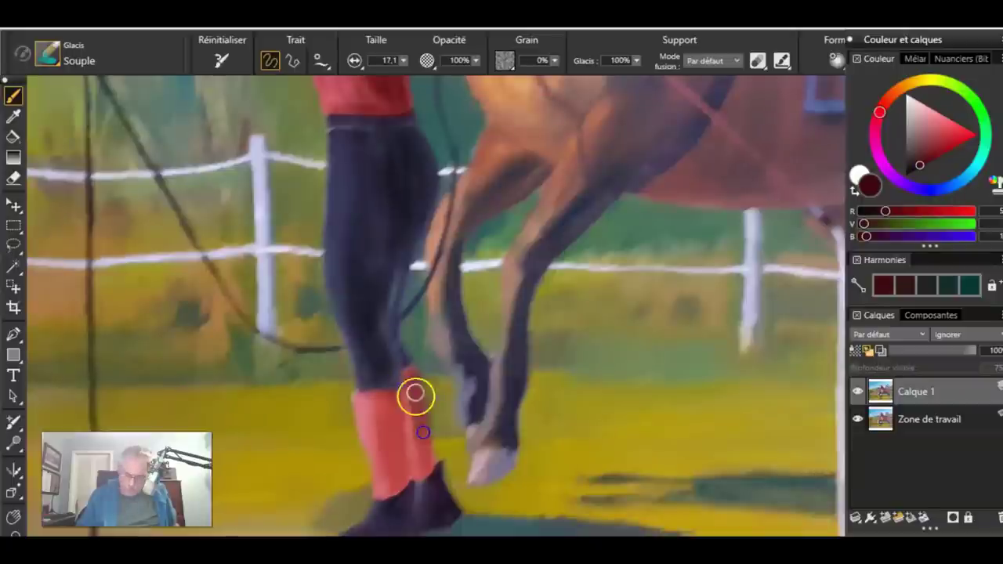
drag(432, 447, 467, 396)
drag(428, 348, 439, 430)
mouse_move(415, 348)
mouse_down()
mouse_move(429, 423)
mouse_move(432, 408)
mouse_move(415, 376)
mouse_move(422, 437)
mouse_move(435, 396)
mouse_move(441, 433)
mouse_up()
Sample the horse's brown, shift it to a dark red-brown and glaze shadows on the handler's bent arm and hand at brush size 11.3.
mouse_move(551, 423)
mouse_down()
mouse_move(513, 340)
mouse_move(460, 455)
mouse_move(495, 384)
mouse_up()
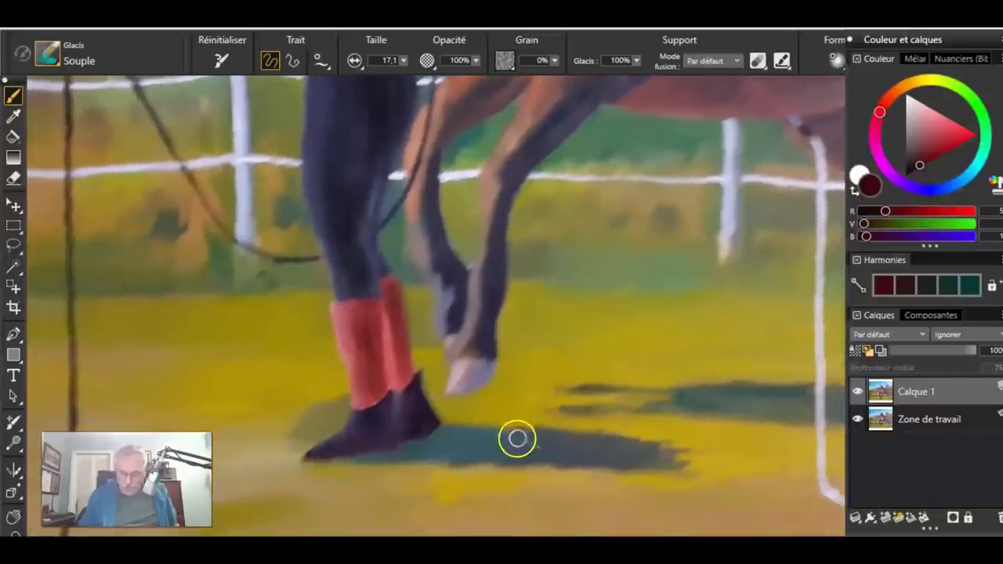
drag(554, 362, 464, 480)
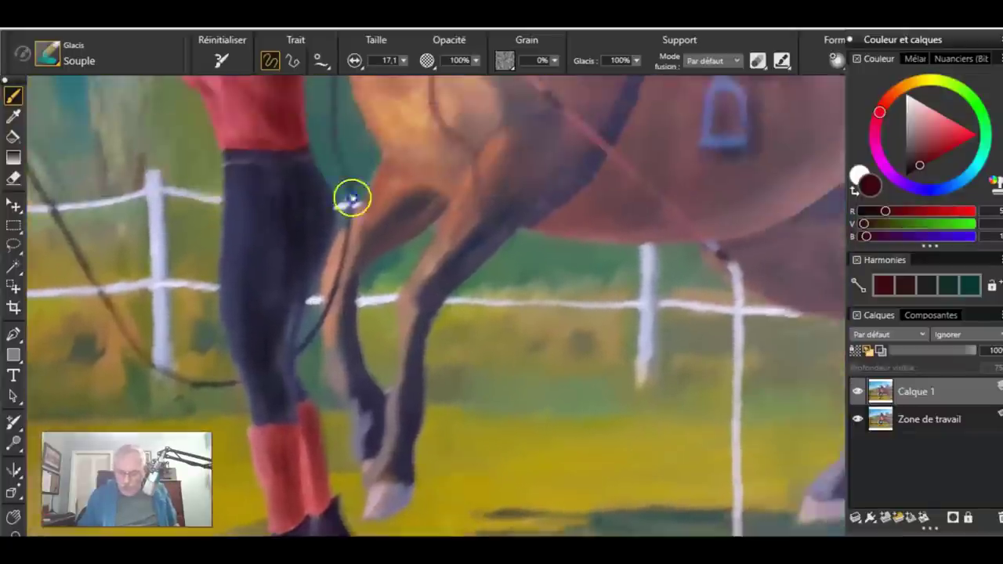
drag(549, 217, 508, 365)
drag(512, 291, 533, 437)
drag(481, 361, 564, 361)
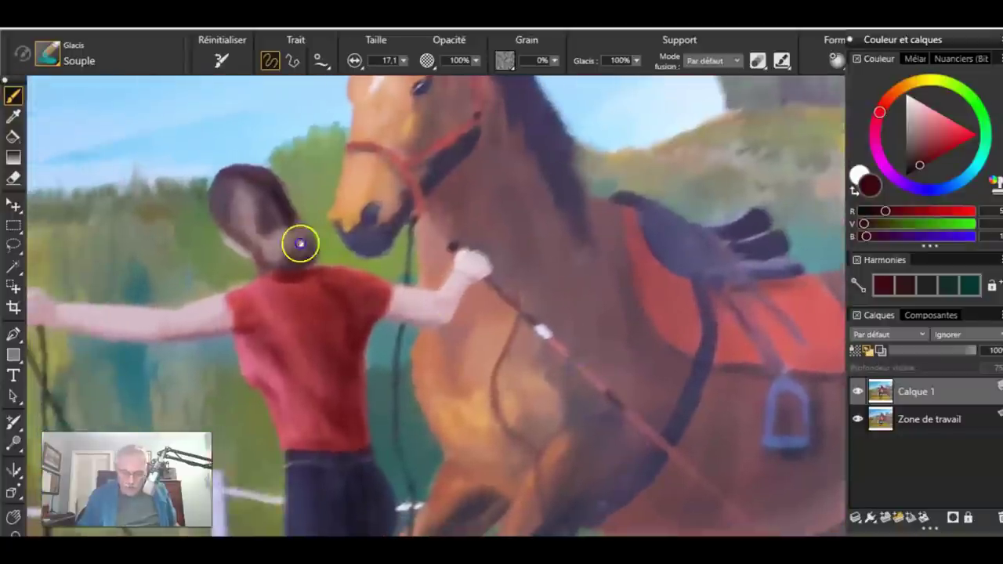
drag(300, 242, 353, 205)
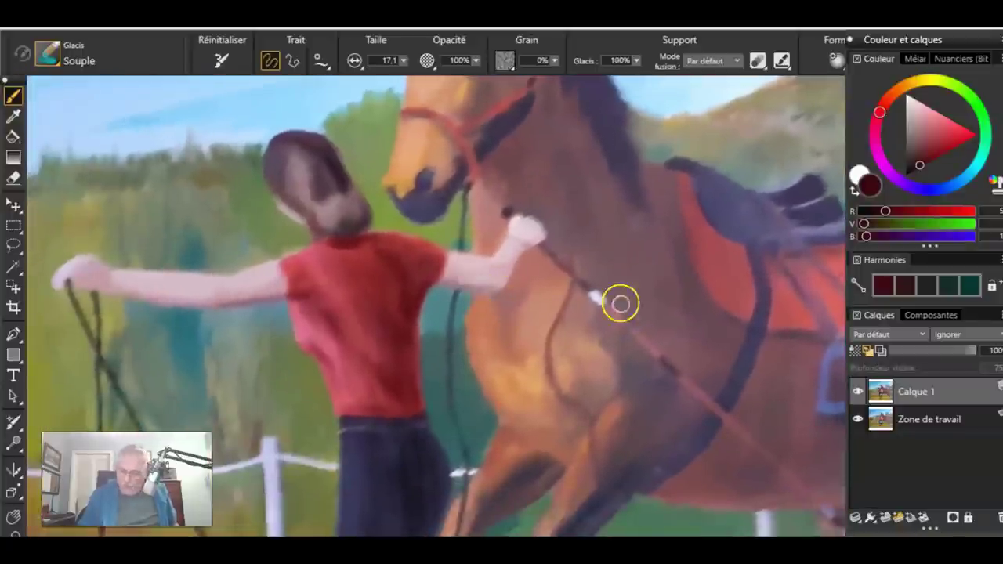
alt+click(640, 438)
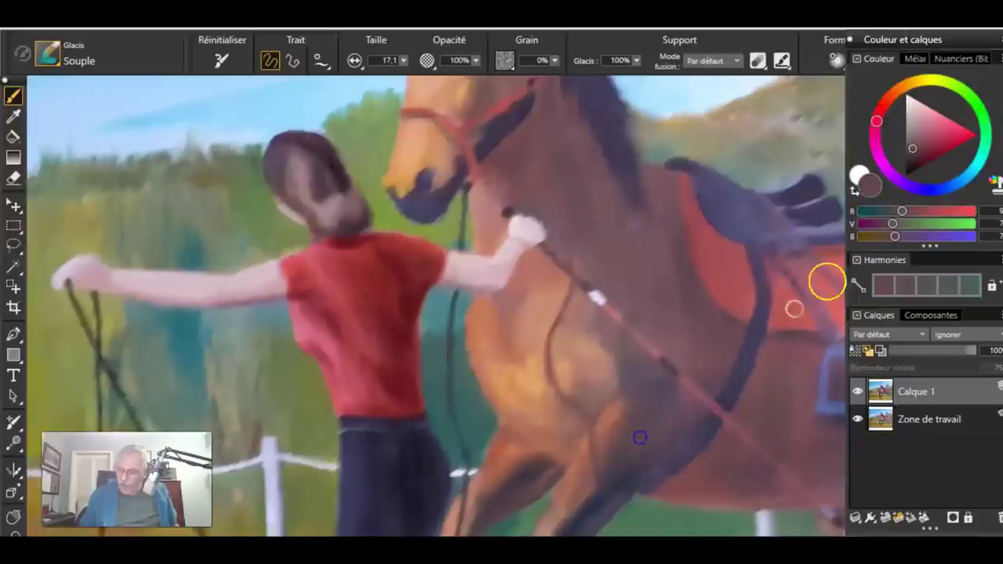
drag(879, 113, 894, 93)
click(930, 160)
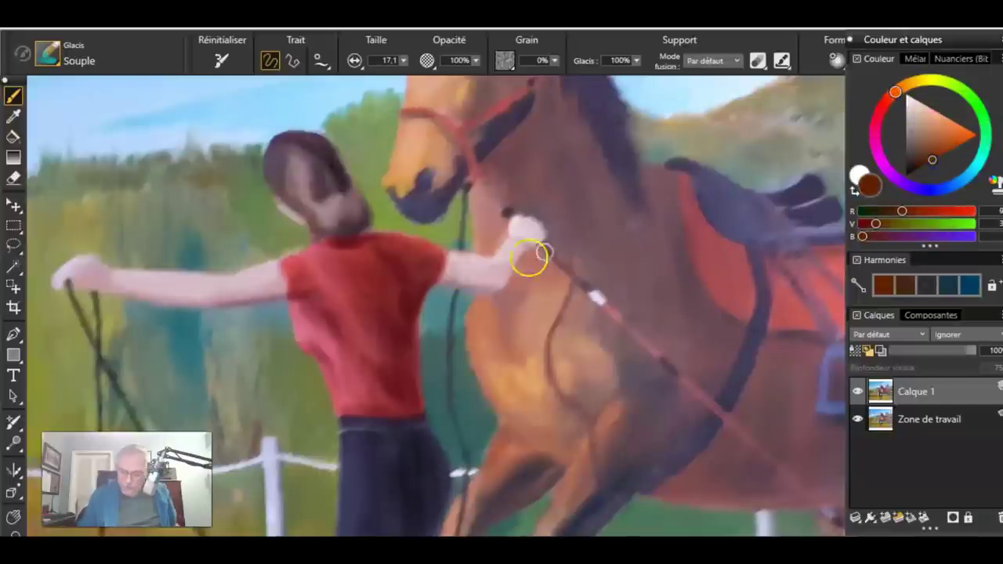
click(887, 99)
drag(887, 98, 885, 101)
mouse_move(447, 277)
mouse_down()
mouse_move(477, 283)
mouse_move(459, 279)
mouse_up()
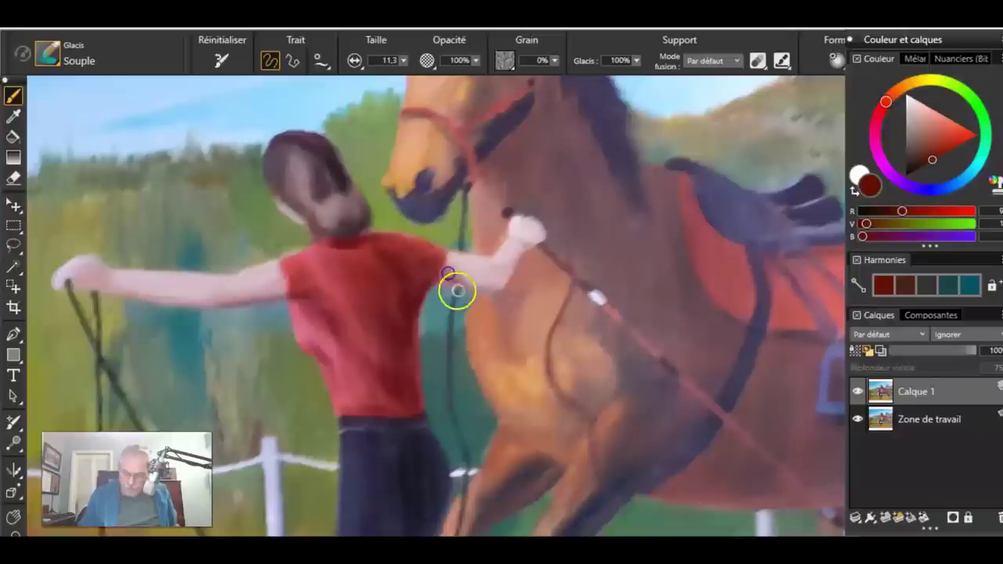
mouse_move(445, 272)
mouse_down()
mouse_move(478, 285)
mouse_move(458, 285)
mouse_move(445, 278)
mouse_move(489, 284)
mouse_up()
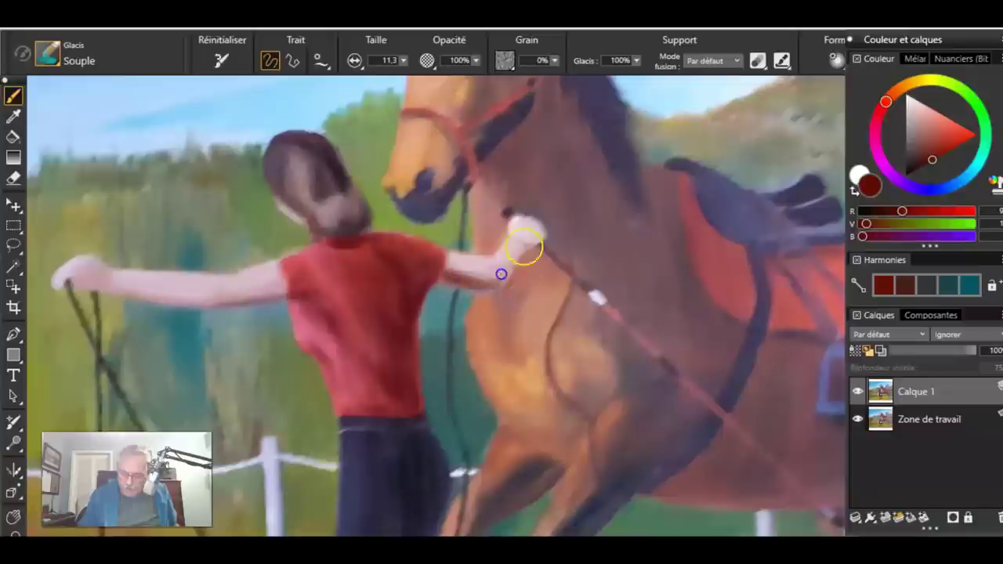
mouse_move(466, 271)
mouse_down()
mouse_move(510, 282)
mouse_move(501, 286)
mouse_up()
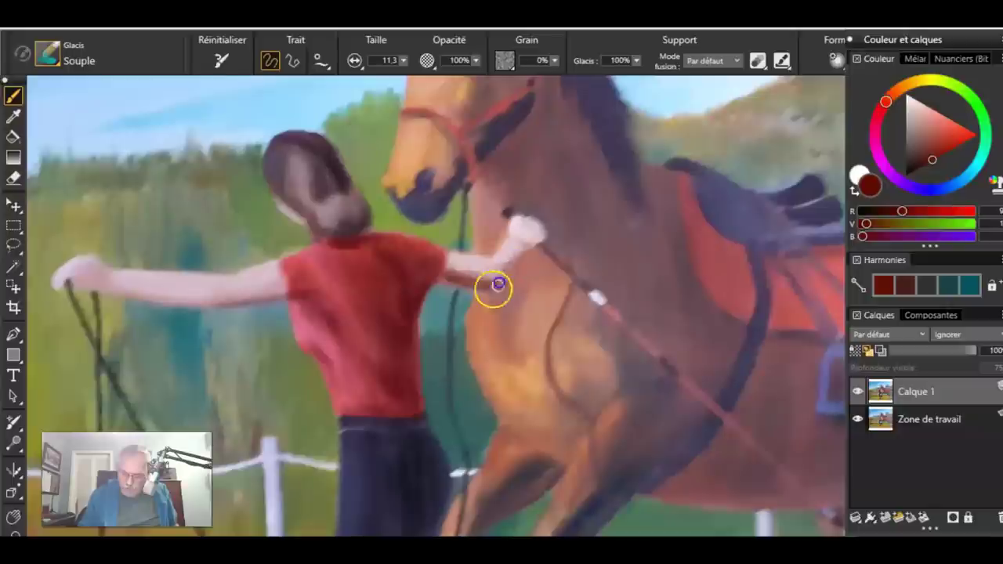
drag(539, 236, 527, 240)
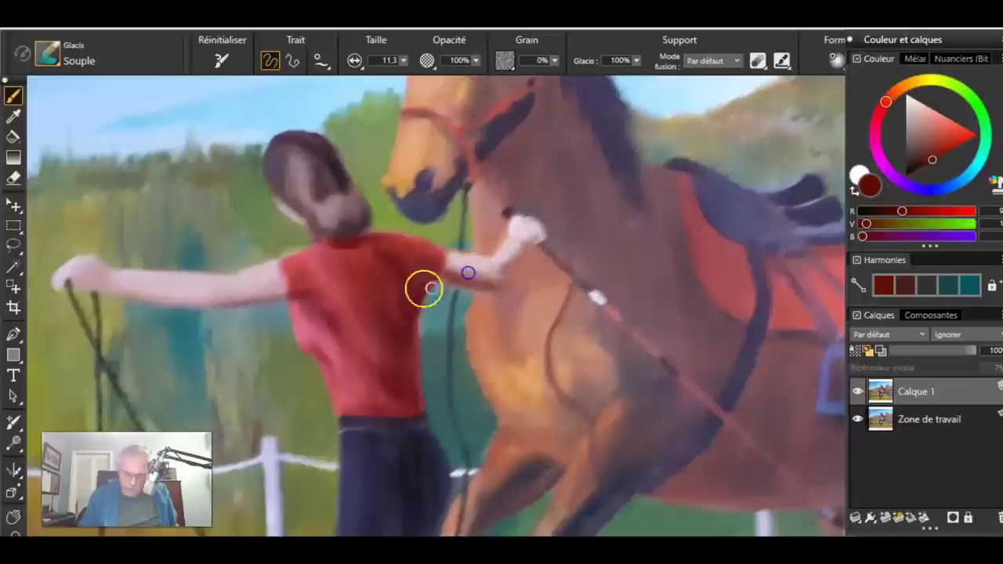
Glaze the same dark red-brown shadows along the handler's outstretched arm, from the hand holding the rope up to the sleeve.
drag(389, 301, 571, 281)
drag(460, 270, 373, 282)
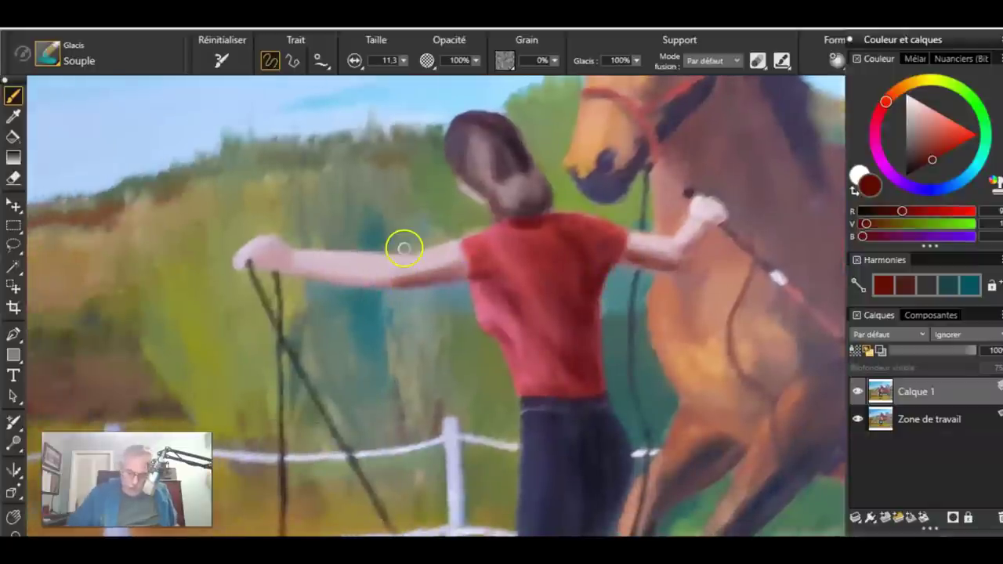
mouse_move(258, 256)
mouse_down()
mouse_move(278, 262)
mouse_move(255, 266)
mouse_move(302, 275)
mouse_move(256, 254)
mouse_move(346, 337)
mouse_up()
mouse_move(281, 269)
mouse_down()
mouse_move(291, 261)
mouse_move(423, 289)
mouse_move(381, 280)
mouse_up()
mouse_move(320, 273)
mouse_down()
mouse_move(424, 280)
mouse_move(395, 270)
mouse_up()
drag(461, 248, 472, 274)
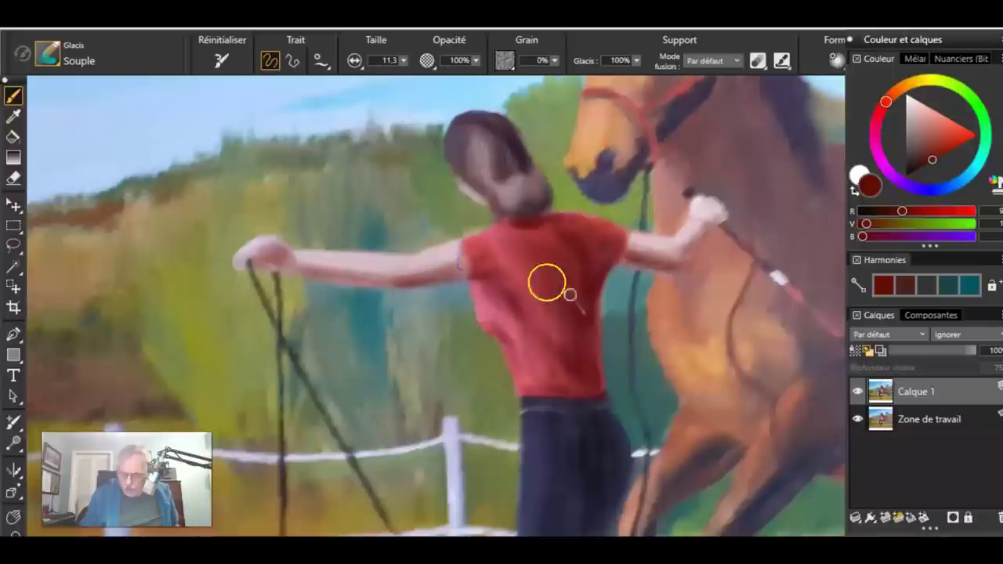
Fit the whole painting in view and toggle the visibility of layer Calque 1 to compare the picture with and without the glazes.
double_click(14, 517)
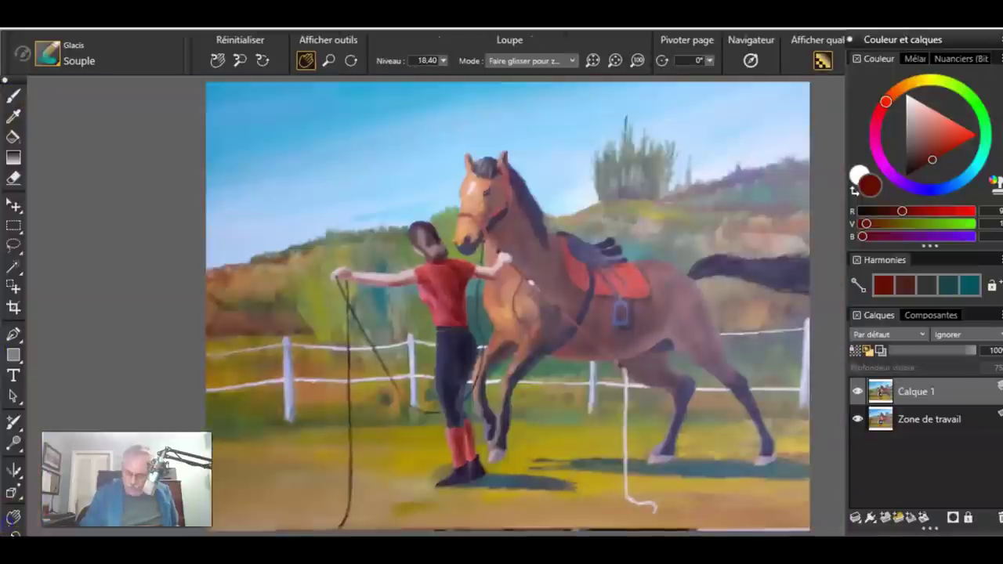
click(858, 392)
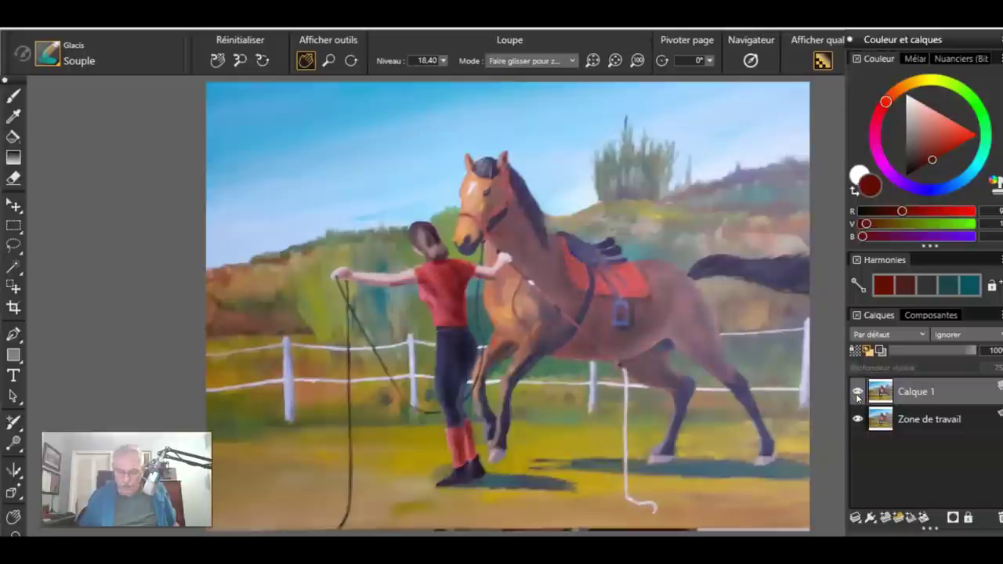
click(857, 393)
click(857, 394)
click(857, 396)
click(857, 393)
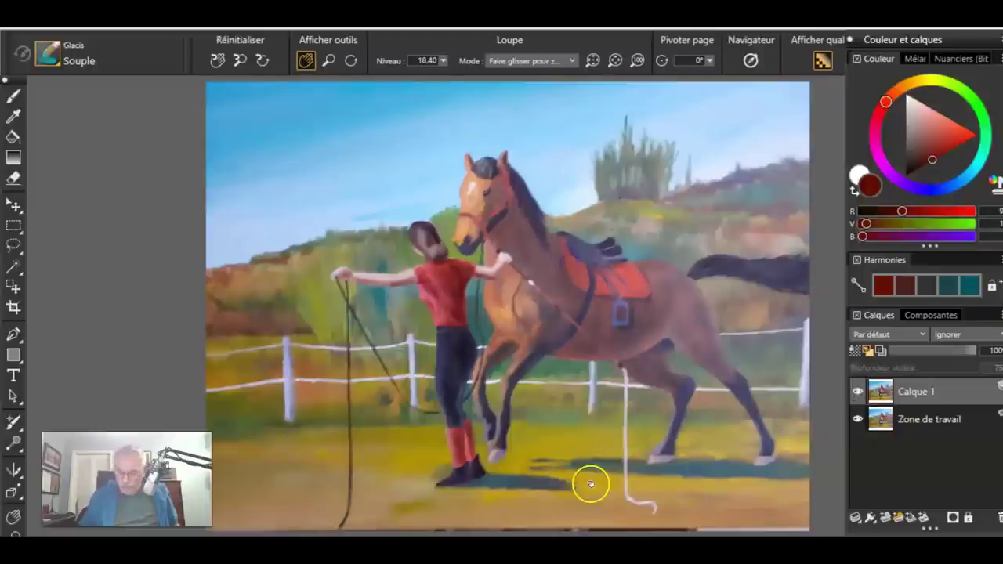
mouse_move(623, 431)
mouse_down()
mouse_move(583, 377)
mouse_move(515, 399)
mouse_up()
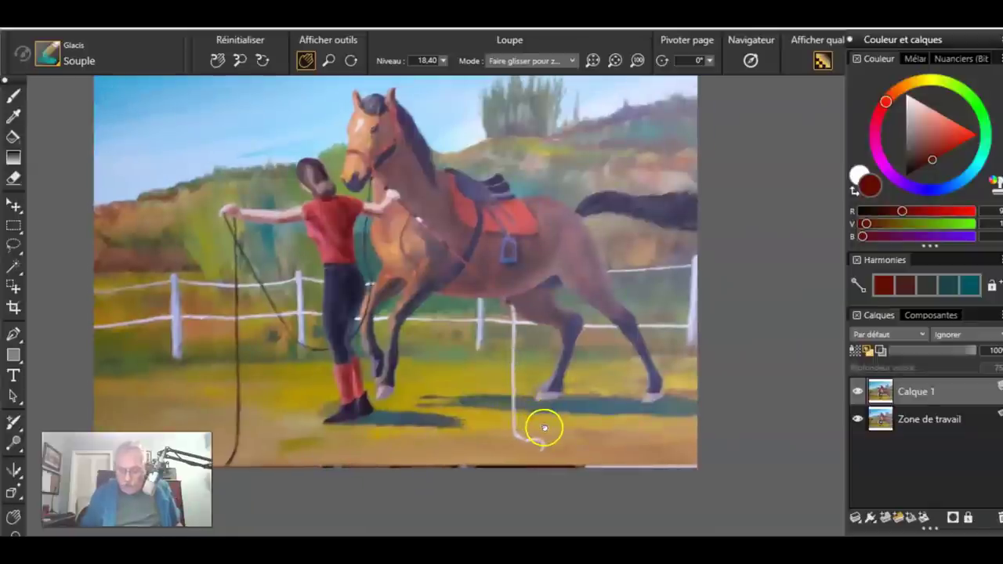
drag(497, 414, 528, 446)
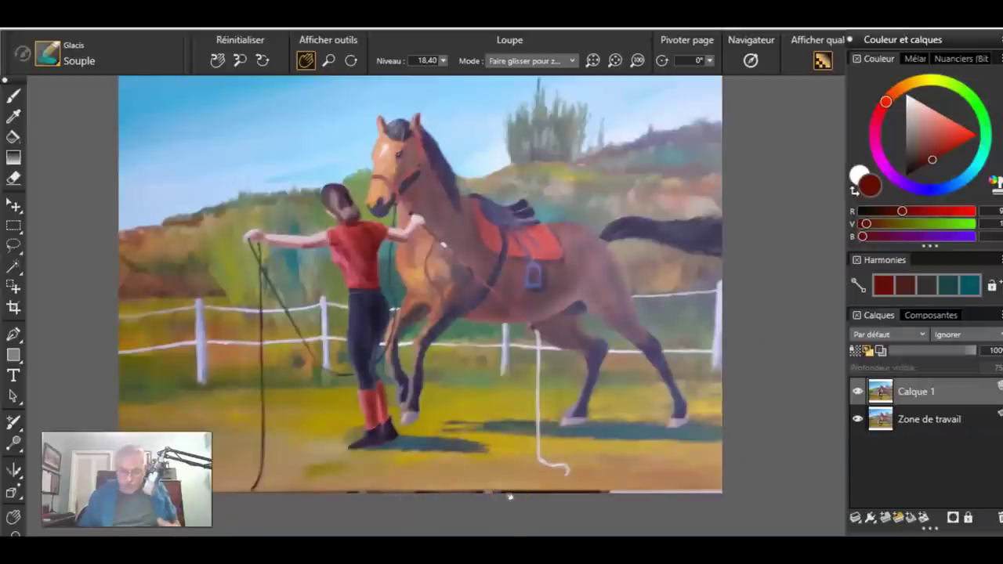
click(568, 522)
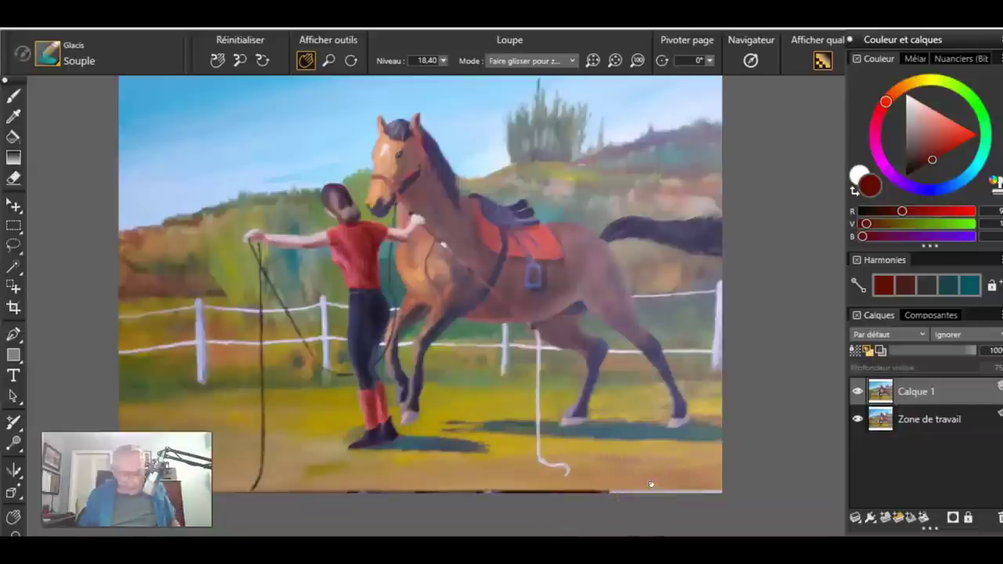
right_click(407, 444)
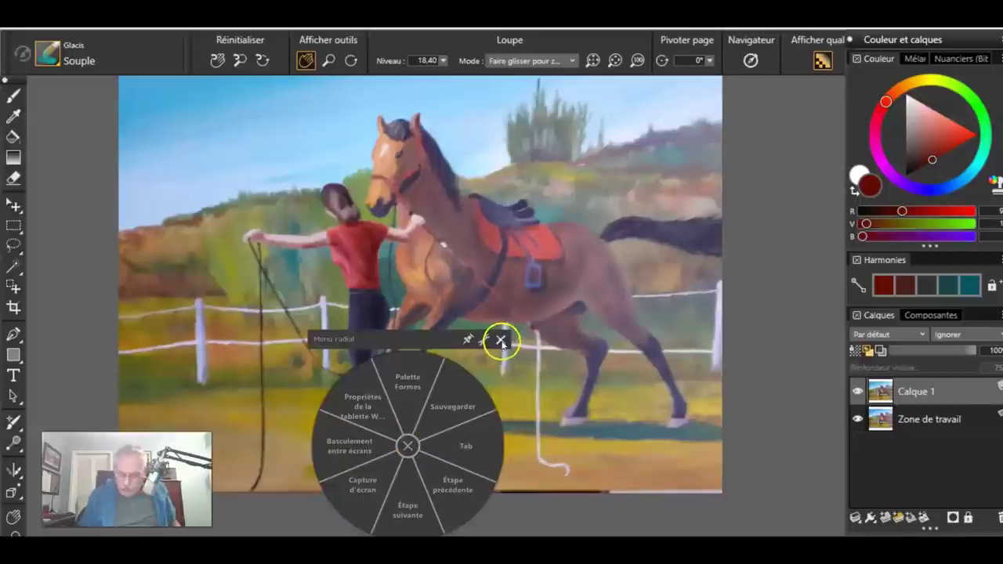
click(501, 340)
Sample the ground shadow, switch to a dark reddish brown and glaze the cast shadows of the handler and horse at brush size 46.8.
key(b)
click(427, 444)
alt+click(415, 443)
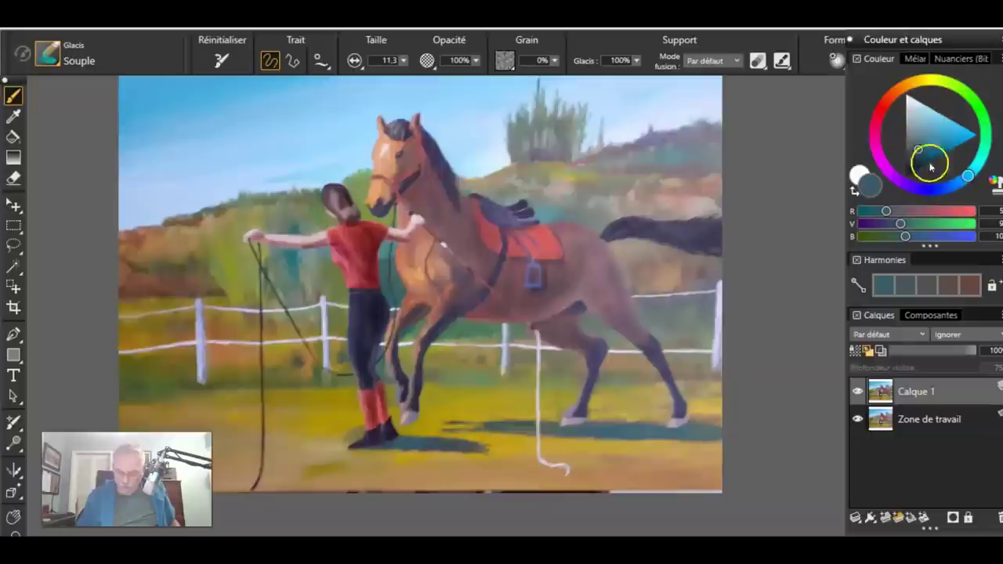
click(890, 96)
drag(934, 151, 919, 157)
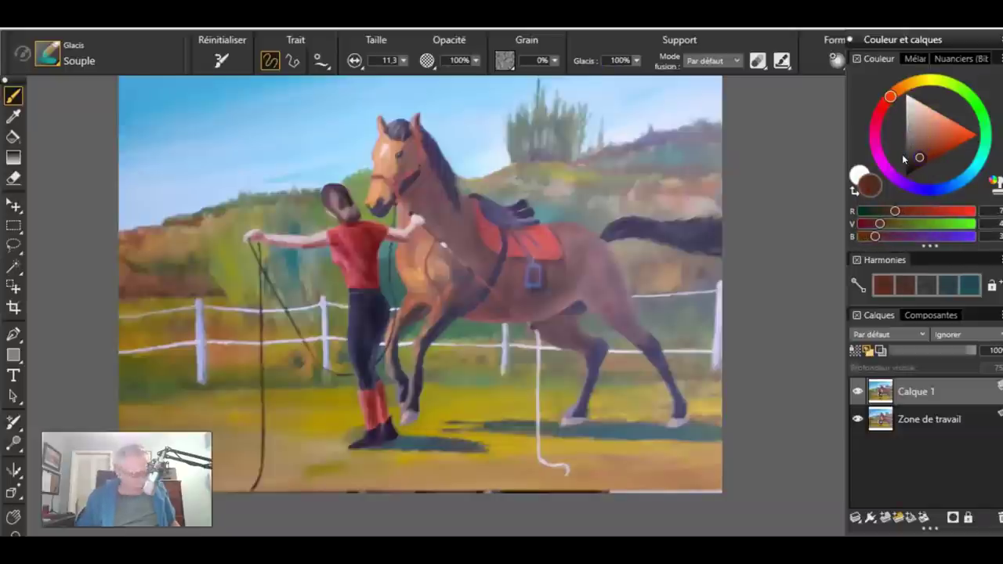
drag(450, 412, 453, 414)
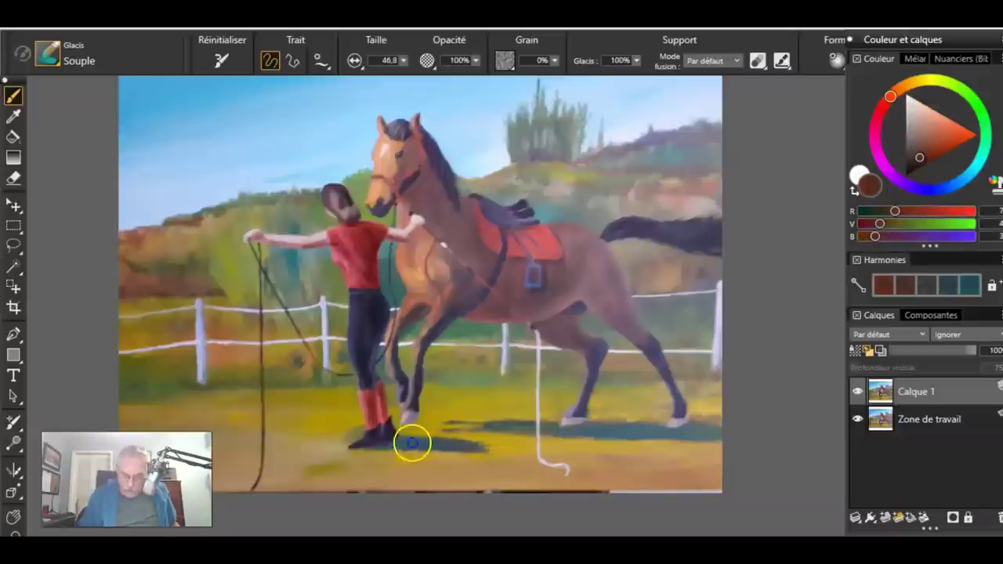
click(544, 437)
mouse_move(575, 434)
mouse_down()
mouse_move(713, 435)
mouse_move(596, 429)
mouse_move(701, 427)
mouse_move(666, 433)
mouse_up()
click(411, 442)
click(551, 444)
click(572, 436)
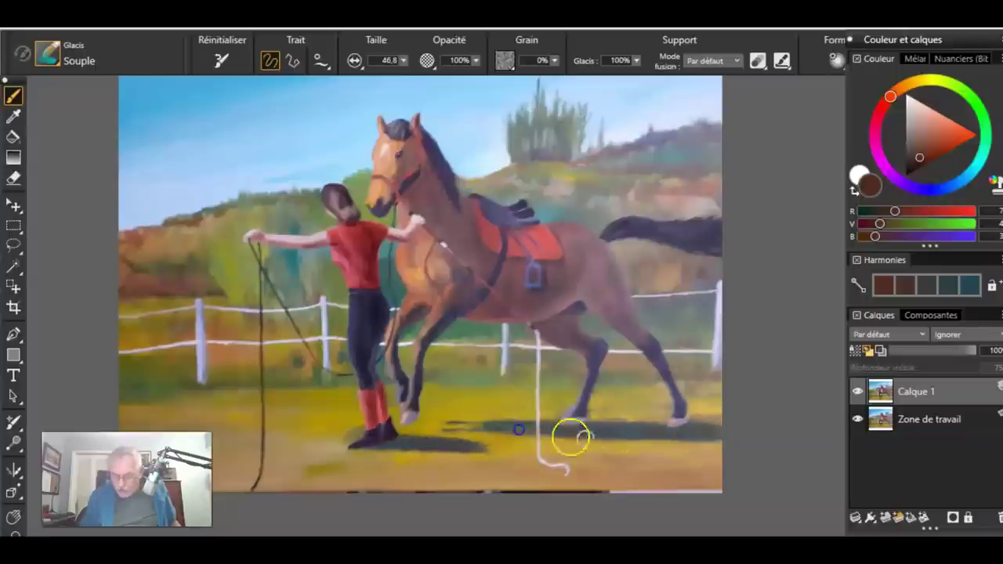
click(705, 439)
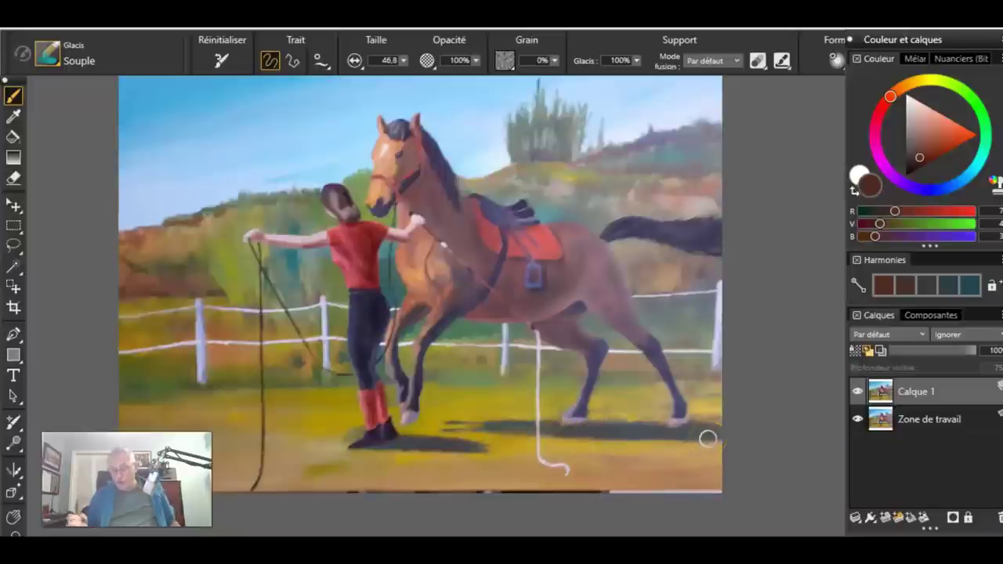
Sample the dark blue of the horse's lower front leg and glaze shadows on its front and hind hooves, enlarging the brush to 27.2.
click(614, 502)
click(401, 392)
alt+click(415, 403)
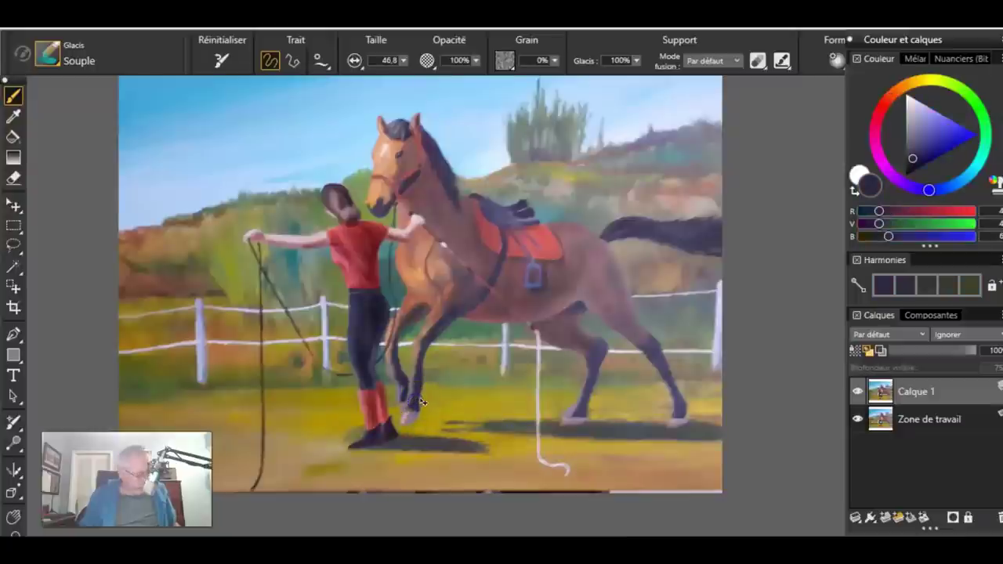
drag(424, 400, 414, 415)
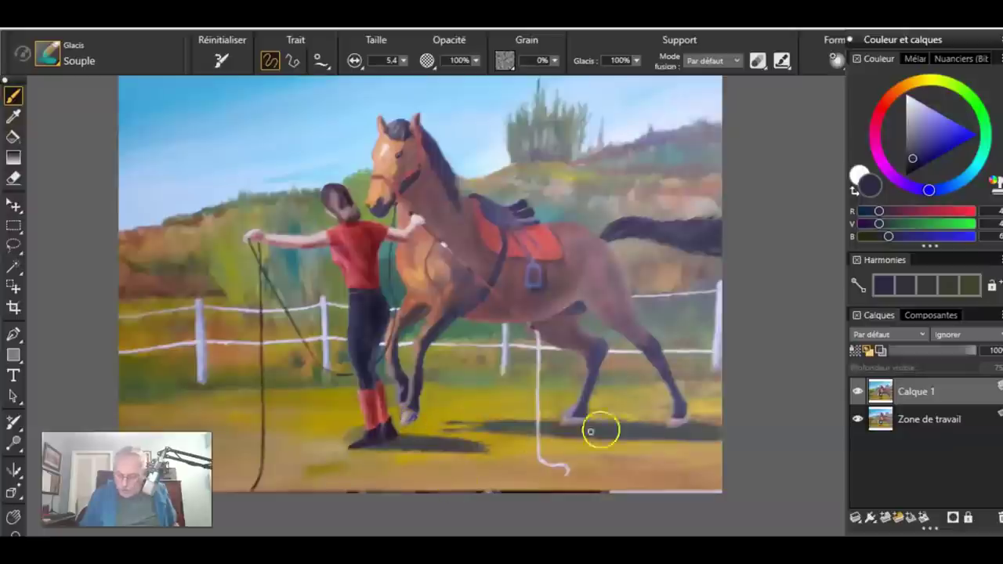
drag(579, 423, 576, 423)
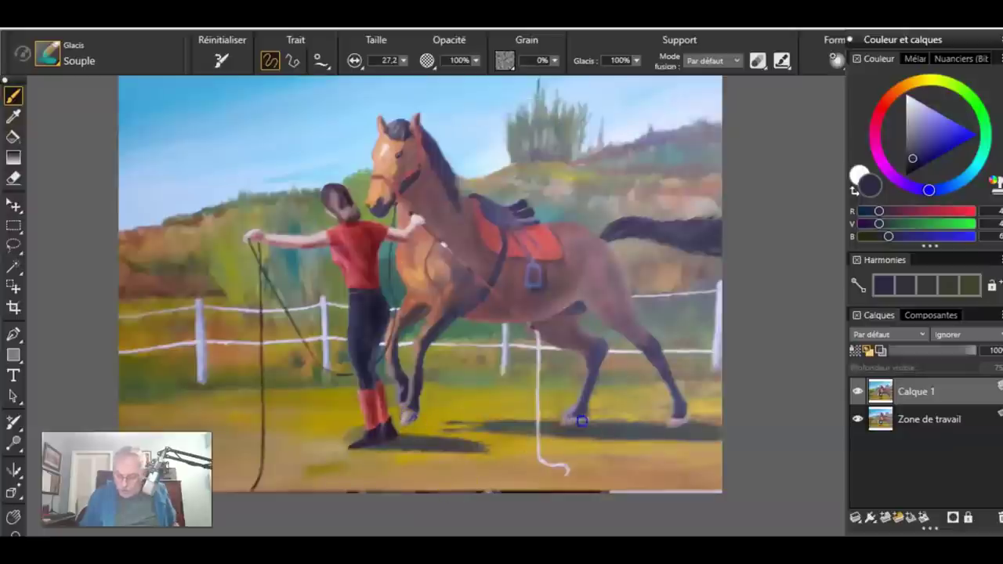
click(683, 421)
click(619, 444)
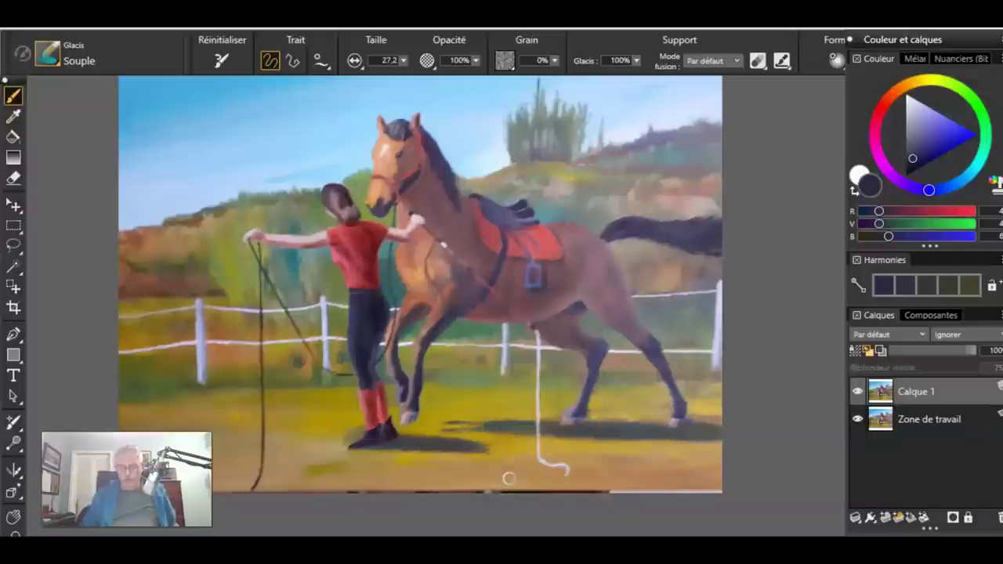
Sample the blue-grey of the hind leg and start shading the upper part of the hanging white rope at brush size 12.0.
mouse_move(540, 322)
mouse_down()
mouse_move(535, 426)
mouse_move(547, 456)
mouse_move(586, 466)
mouse_up()
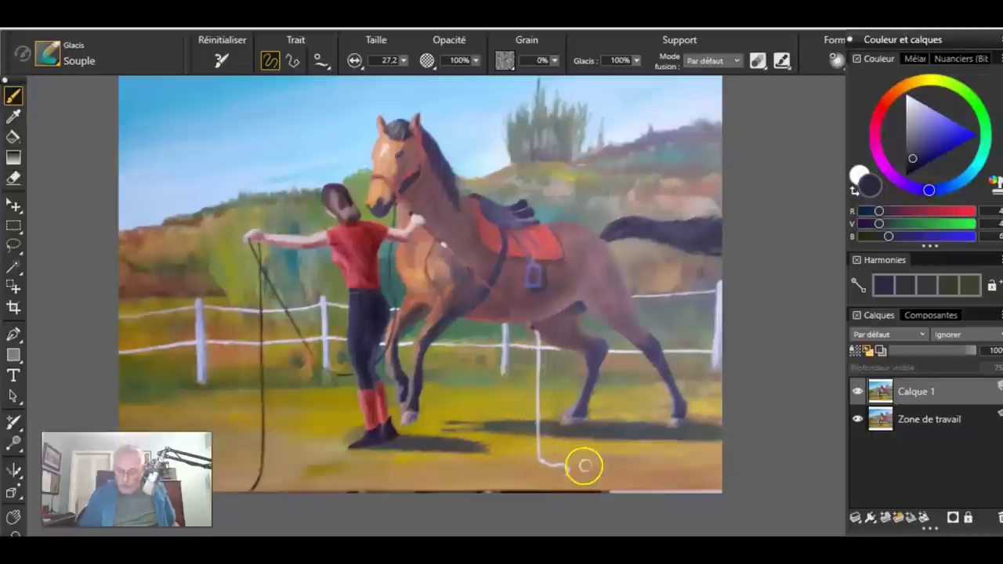
drag(540, 353, 544, 386)
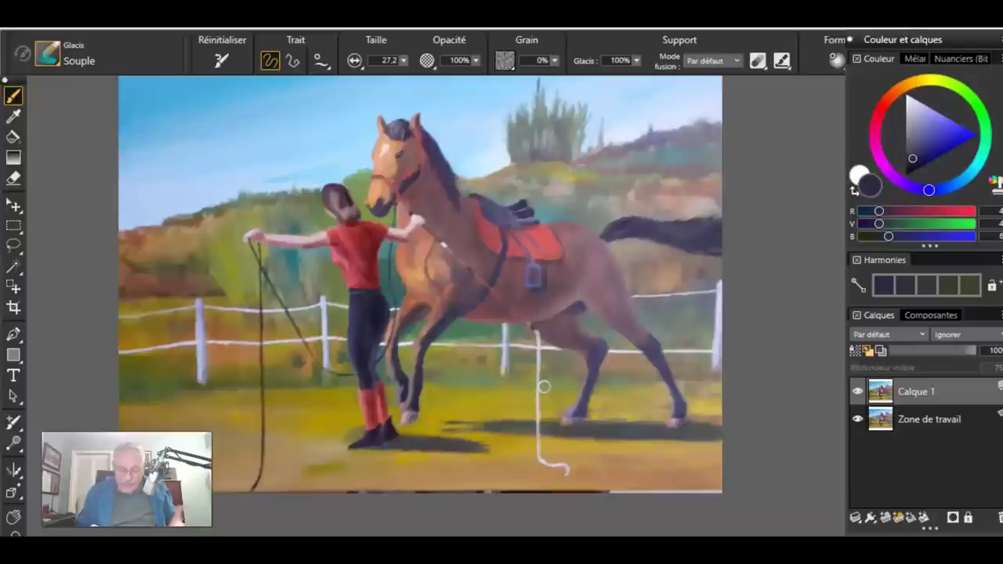
scroll(547, 386, up, 2)
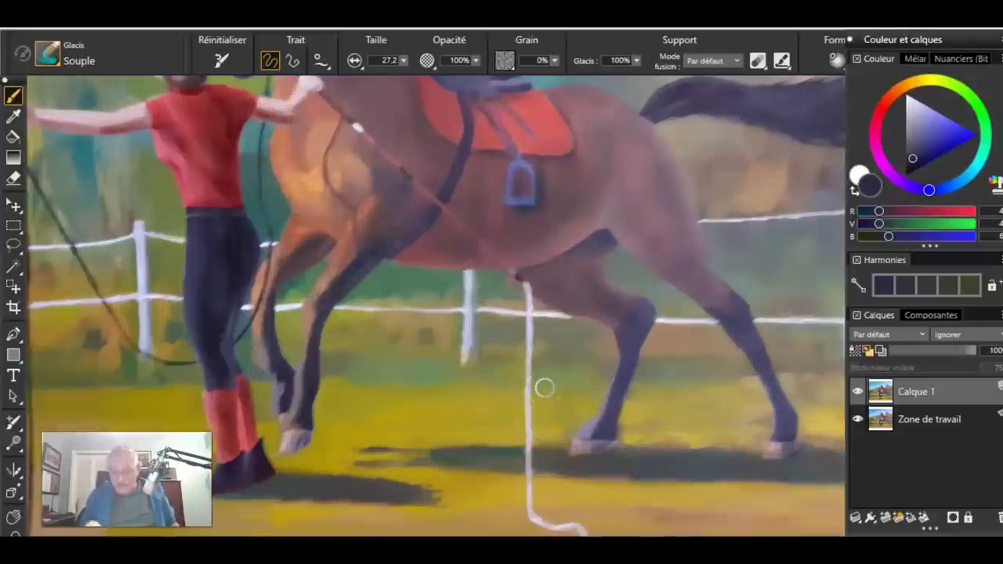
drag(544, 369, 548, 373)
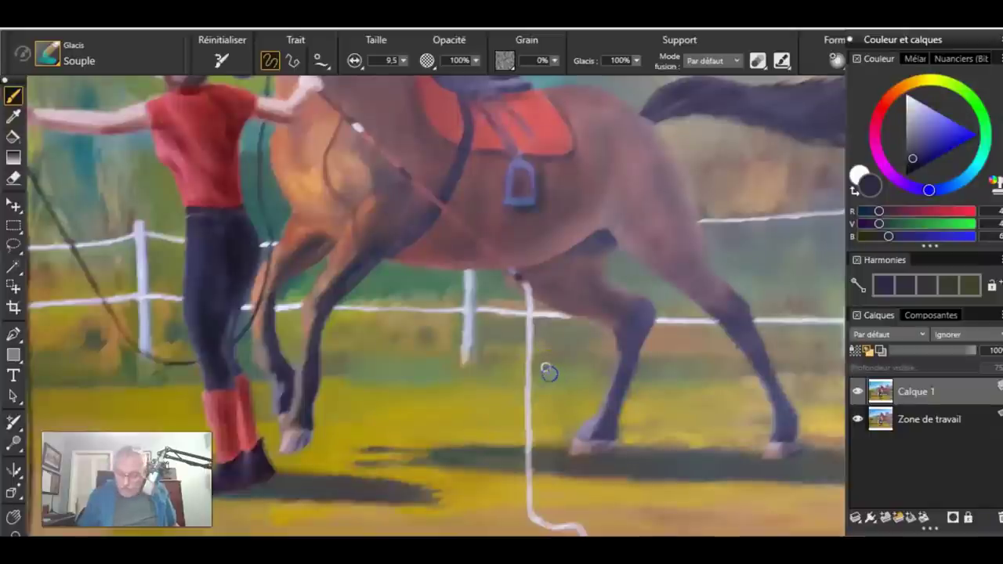
click(559, 382)
drag(556, 382, 574, 409)
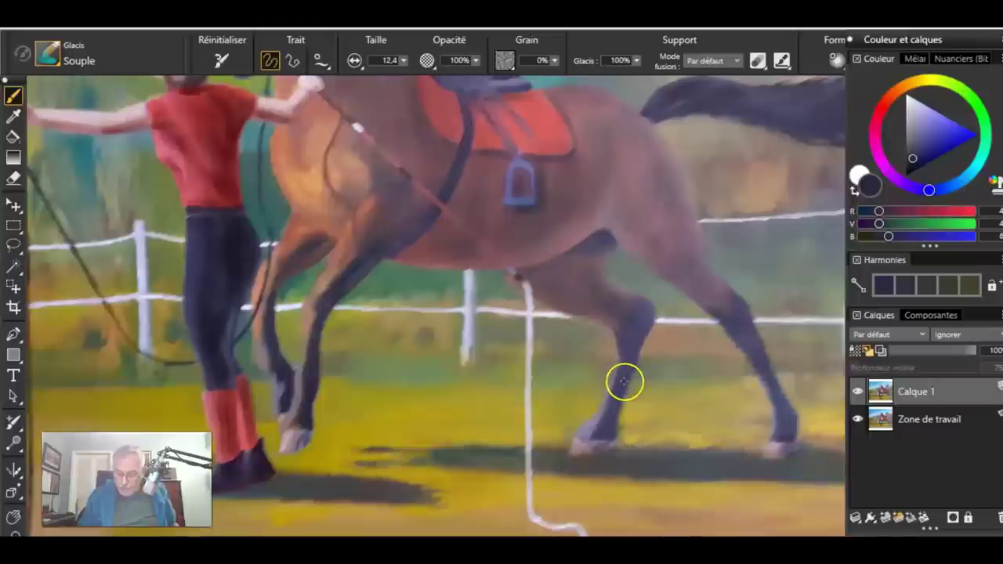
alt+click(625, 382)
mouse_move(532, 300)
mouse_down()
mouse_move(526, 286)
mouse_move(531, 299)
mouse_up()
mouse_move(524, 279)
mouse_down()
mouse_move(543, 315)
mouse_move(550, 294)
mouse_up()
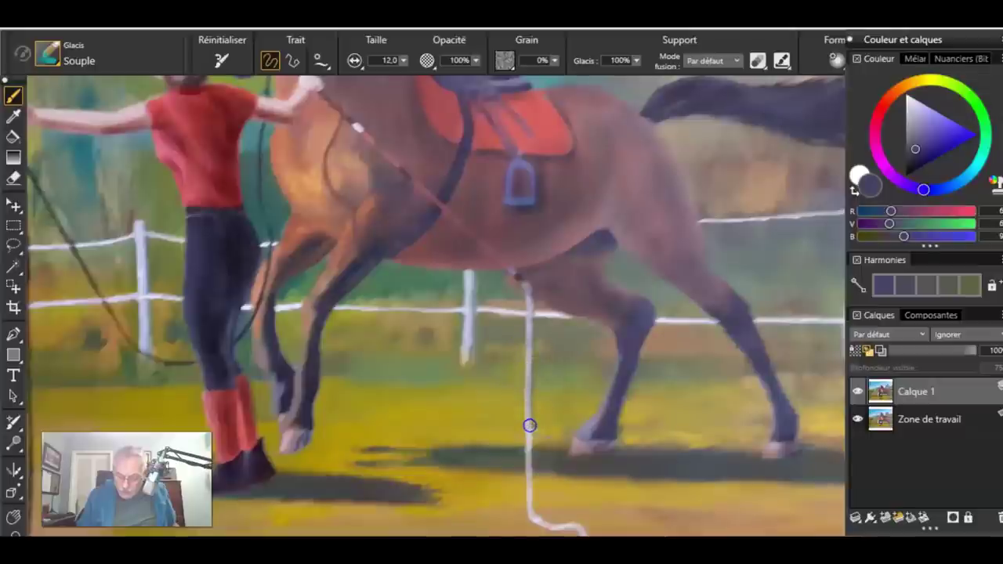
Reduce the brush size to 9.0 and continue the blue-grey shading down the lower part of the white rope.
key(bracketleft)
key(bracketleft)
key(bracketleft)
drag(531, 466, 544, 525)
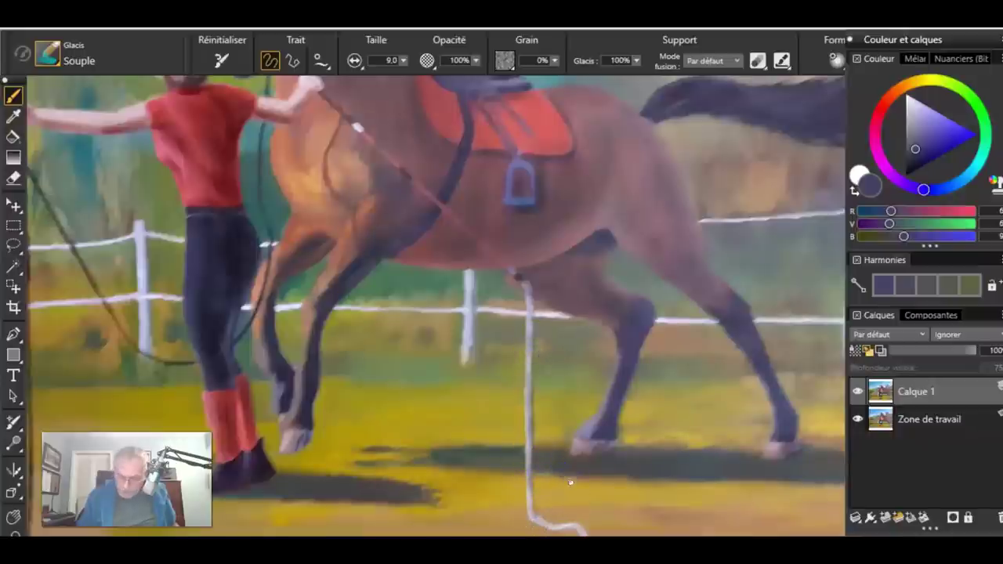
Shade the curled lower end of the hanging white rope with blue-grey glaze where it lies on the ground.
drag(569, 481, 565, 397)
mouse_move(573, 442)
mouse_down()
mouse_move(553, 443)
mouse_move(574, 465)
mouse_move(581, 449)
mouse_up()
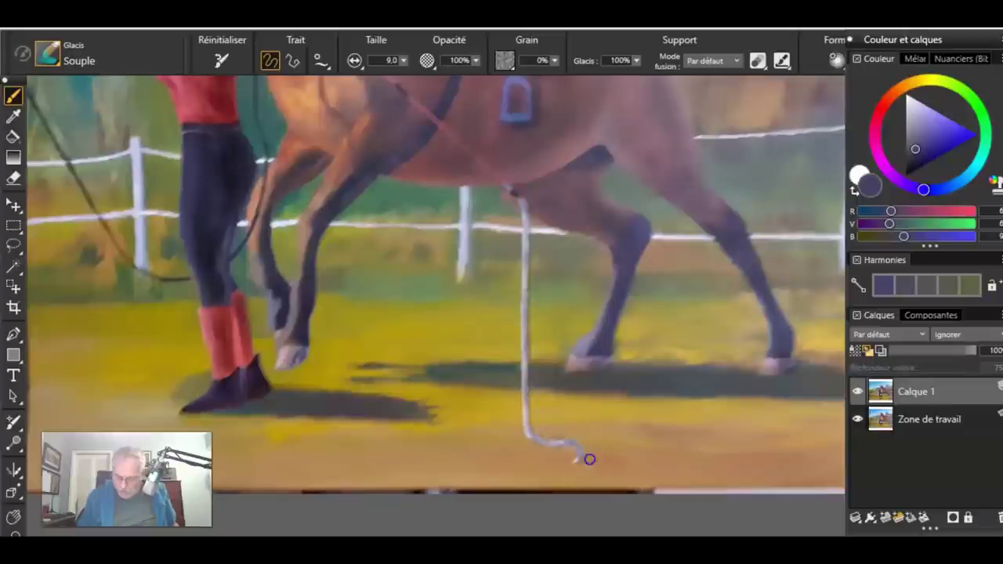
drag(589, 459, 586, 460)
click(549, 451)
mouse_move(600, 462)
mouse_down()
mouse_move(547, 447)
mouse_move(583, 452)
mouse_up()
Glaze blue-grey shading down the white fence post farthest to the handler's left.
mouse_move(432, 327)
mouse_down()
mouse_move(374, 450)
mouse_move(405, 451)
mouse_up()
drag(396, 415, 648, 386)
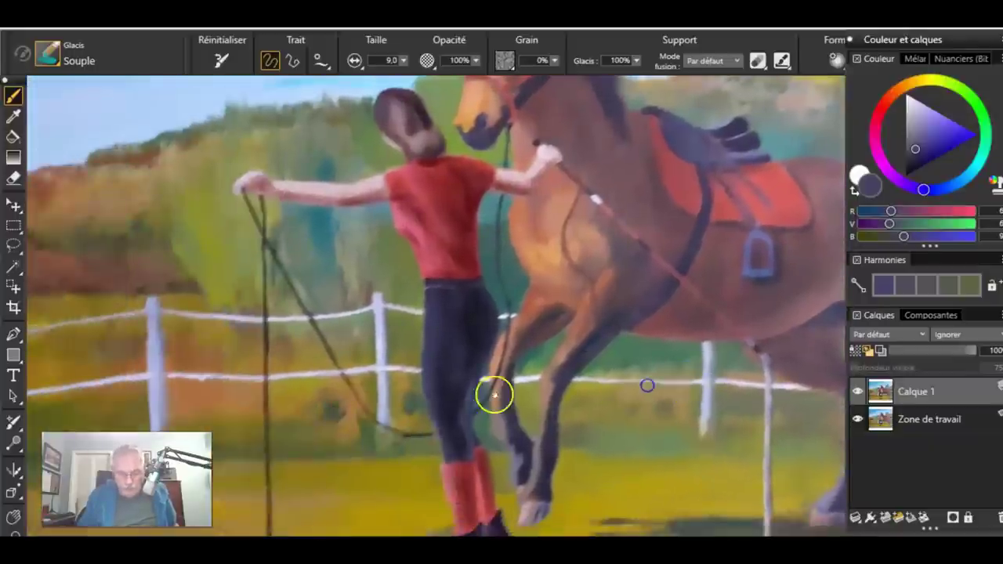
drag(506, 392, 510, 332)
mouse_move(473, 378)
mouse_down()
mouse_move(634, 387)
mouse_move(419, 362)
mouse_up()
drag(282, 257, 284, 295)
mouse_move(280, 252)
mouse_down()
mouse_move(188, 184)
mouse_move(284, 337)
mouse_up()
drag(286, 275, 286, 381)
drag(288, 299, 288, 394)
drag(288, 337, 282, 396)
mouse_move(283, 281)
mouse_down()
mouse_move(185, 249)
mouse_move(286, 385)
mouse_up()
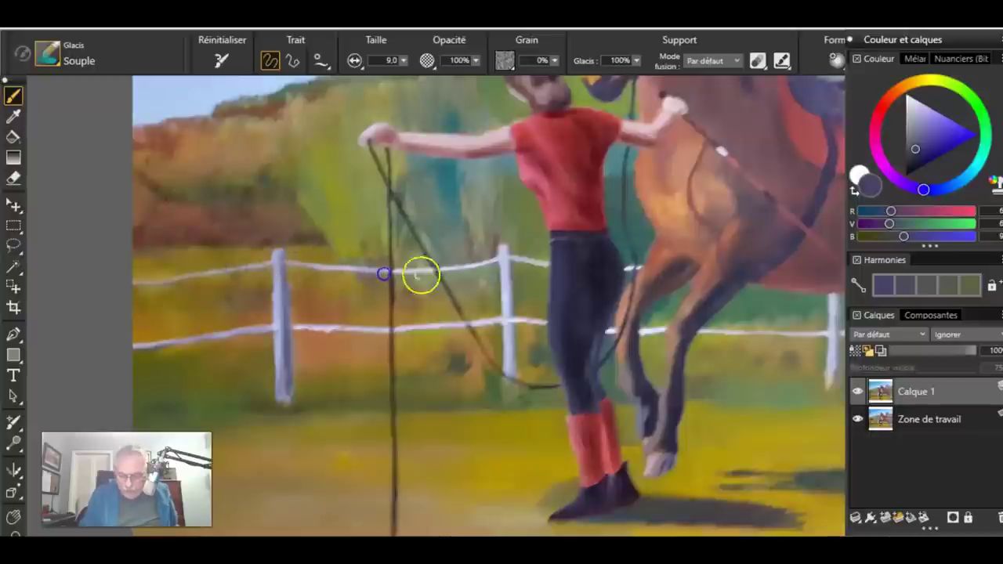
Shade the white fence rails on the handler's side and the post just behind the handler with the same blue-grey.
mouse_move(423, 271)
mouse_down()
mouse_move(505, 257)
mouse_move(512, 385)
mouse_up()
click(389, 352)
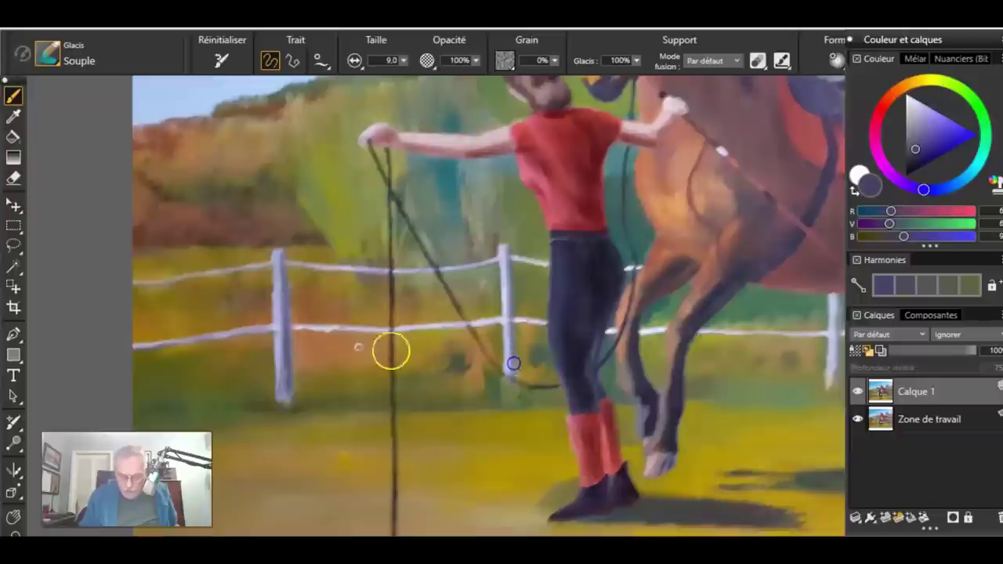
drag(309, 328, 542, 326)
mouse_move(518, 261)
mouse_down()
mouse_move(548, 265)
mouse_move(509, 363)
mouse_up()
drag(640, 271, 641, 268)
mouse_move(607, 332)
mouse_down()
mouse_move(618, 330)
mouse_move(410, 365)
mouse_up()
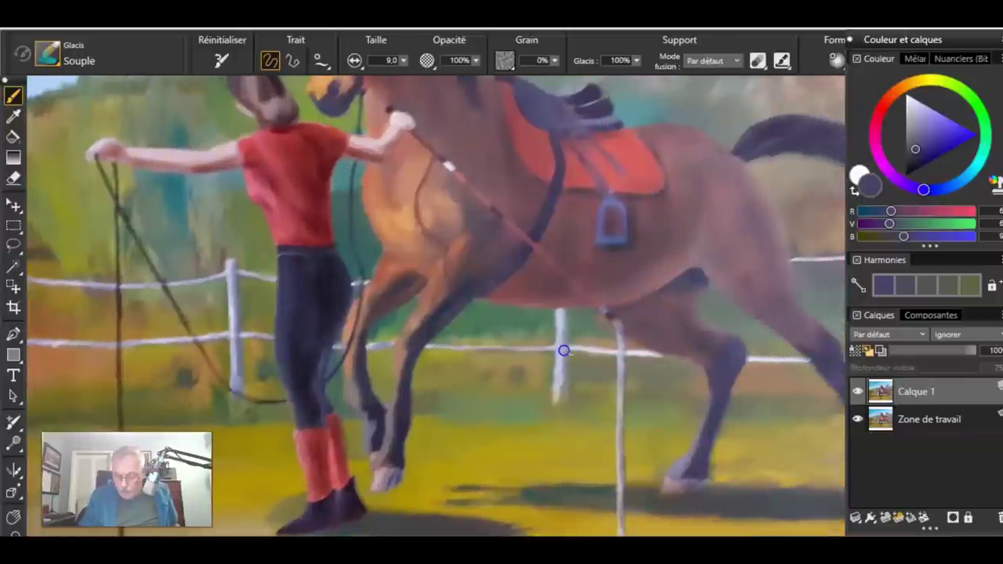
Shade the fence post and rails behind the horse and the last post at the painting's right edge in blue-grey.
mouse_move(560, 311)
mouse_down()
mouse_move(561, 378)
mouse_move(562, 325)
mouse_move(577, 353)
mouse_move(656, 353)
mouse_move(627, 331)
mouse_move(622, 394)
mouse_move(445, 394)
mouse_up()
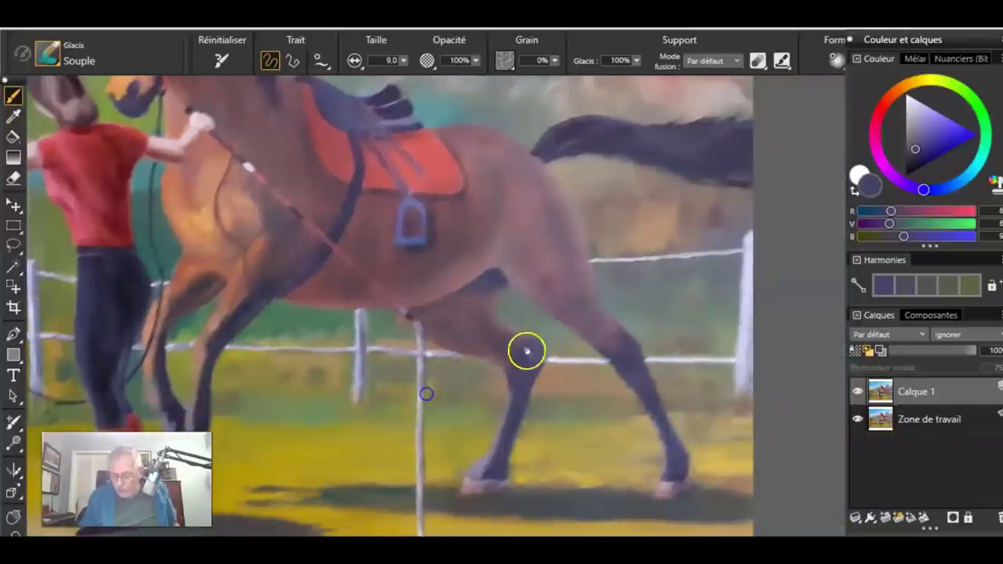
mouse_move(550, 362)
mouse_down()
mouse_move(616, 366)
mouse_move(556, 361)
mouse_move(611, 353)
mouse_up()
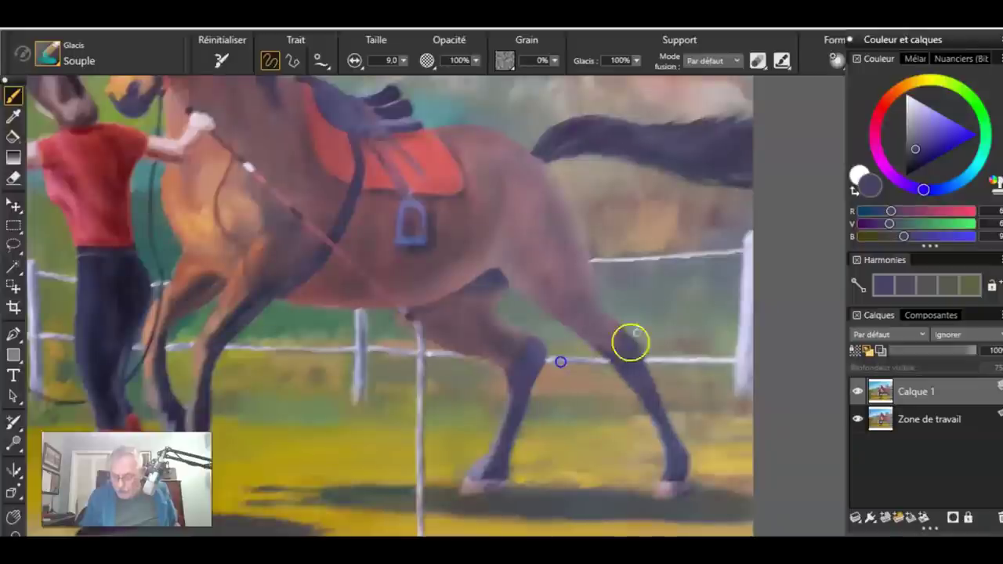
drag(666, 264, 697, 253)
mouse_move(686, 345)
mouse_down()
mouse_move(578, 322)
mouse_move(548, 340)
mouse_move(596, 340)
mouse_up()
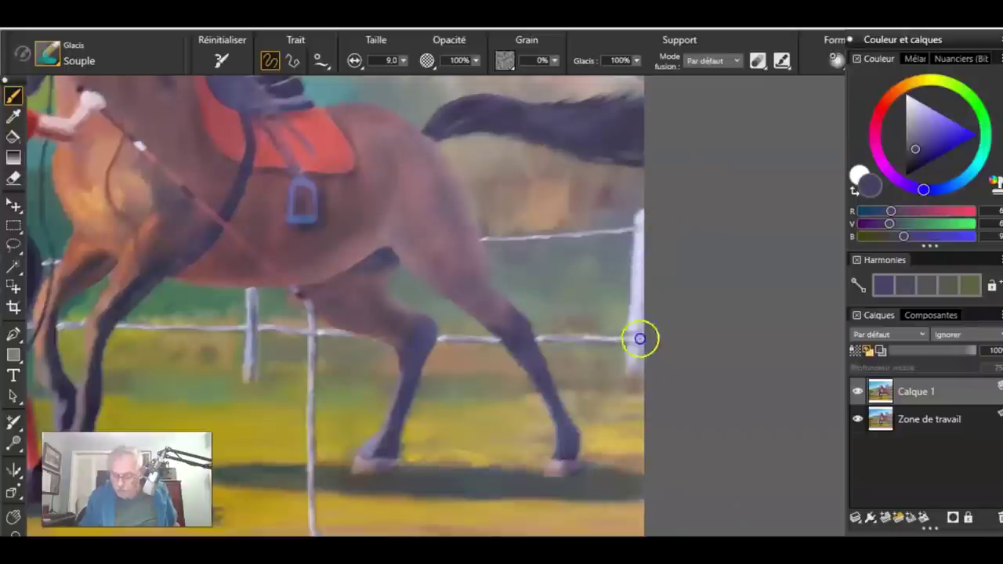
mouse_move(644, 230)
mouse_down()
mouse_move(636, 360)
mouse_move(637, 261)
mouse_move(633, 329)
mouse_up()
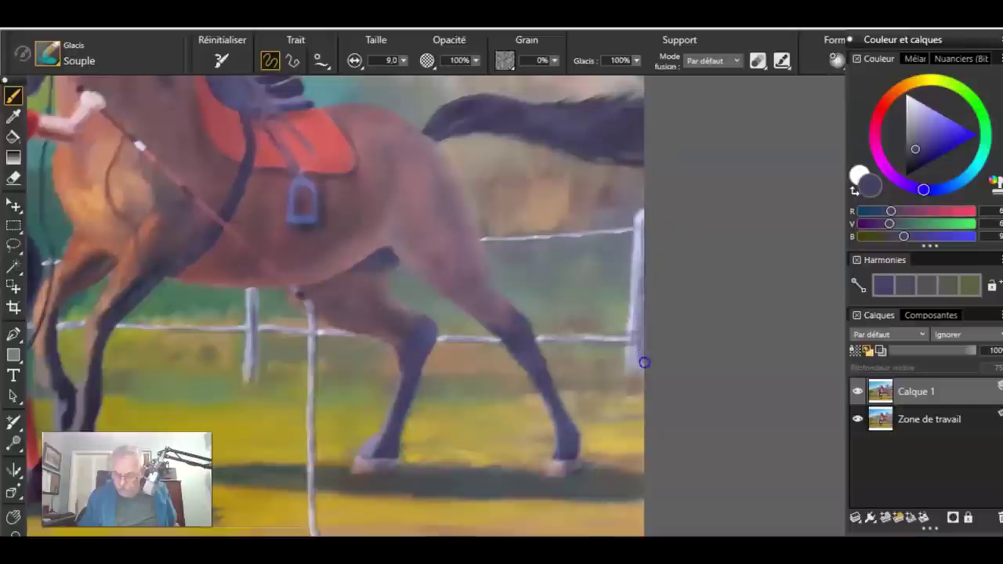
Fit the whole painting in view and compare it with and without Calque 1.
right_click(13, 517)
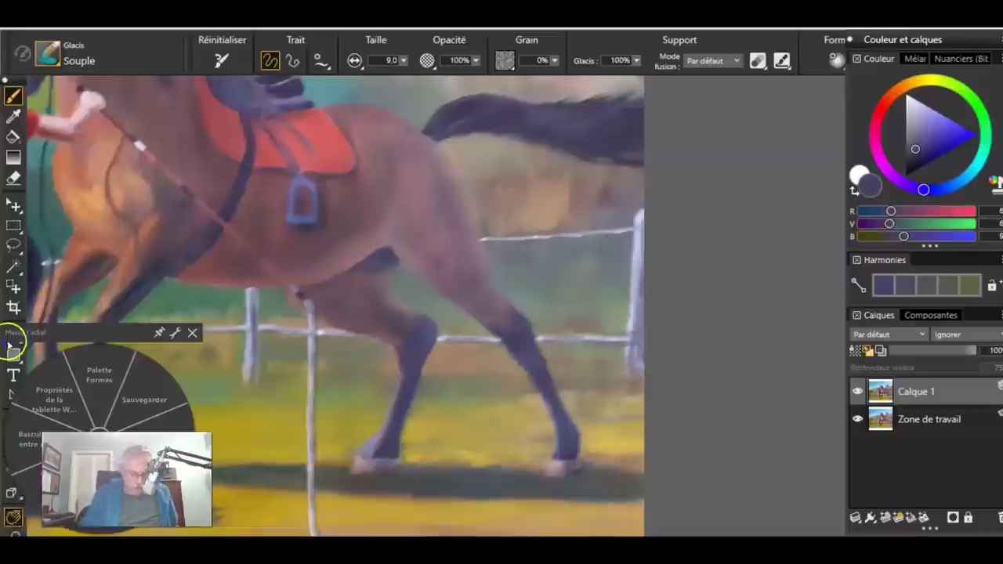
double_click(14, 518)
click(192, 333)
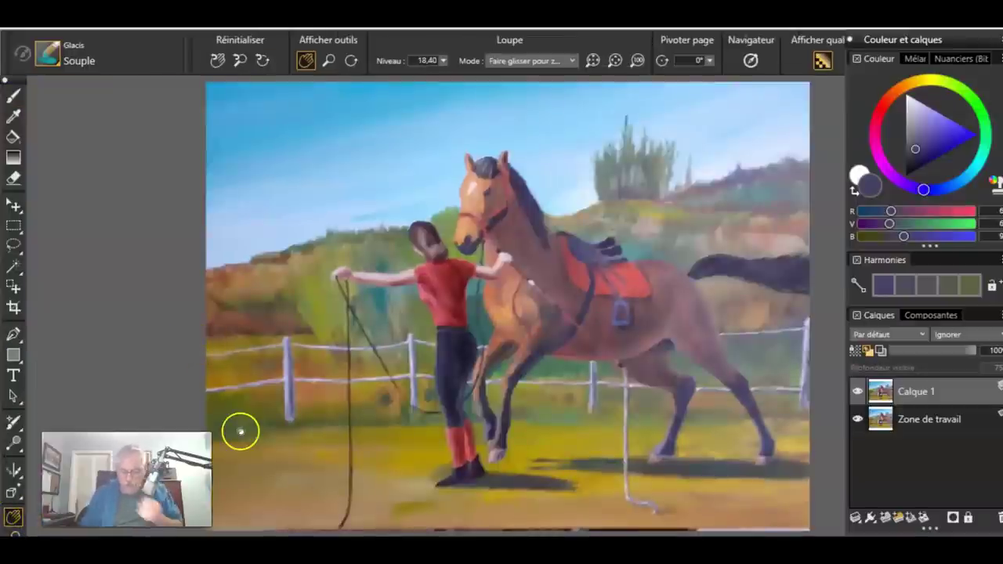
click(857, 392)
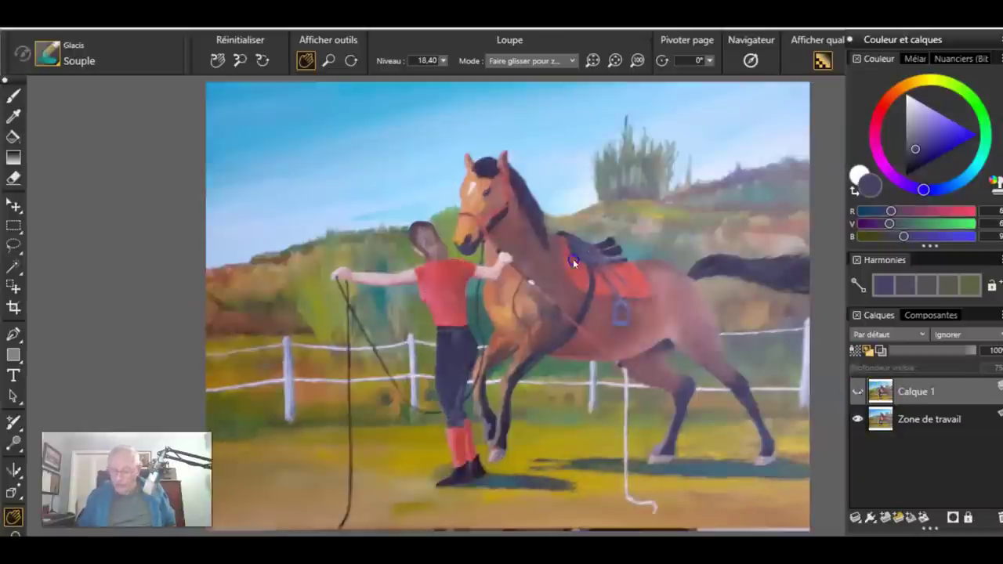
click(858, 393)
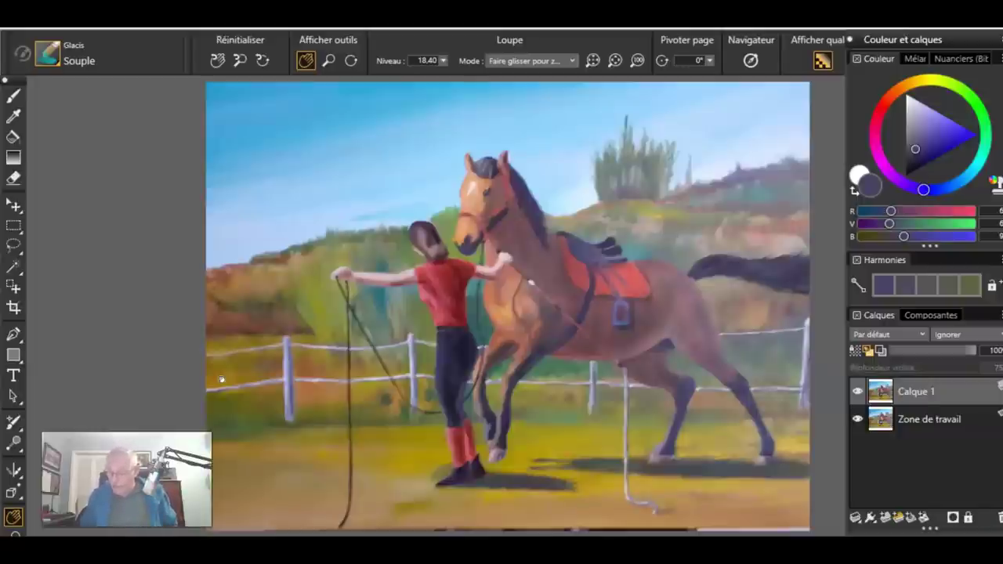
Copy the entire painting and paste it in place as a new layer above Calque 1.
key(ctrl+a)
key(ctrl+c)
key(ctrl+shift+v)
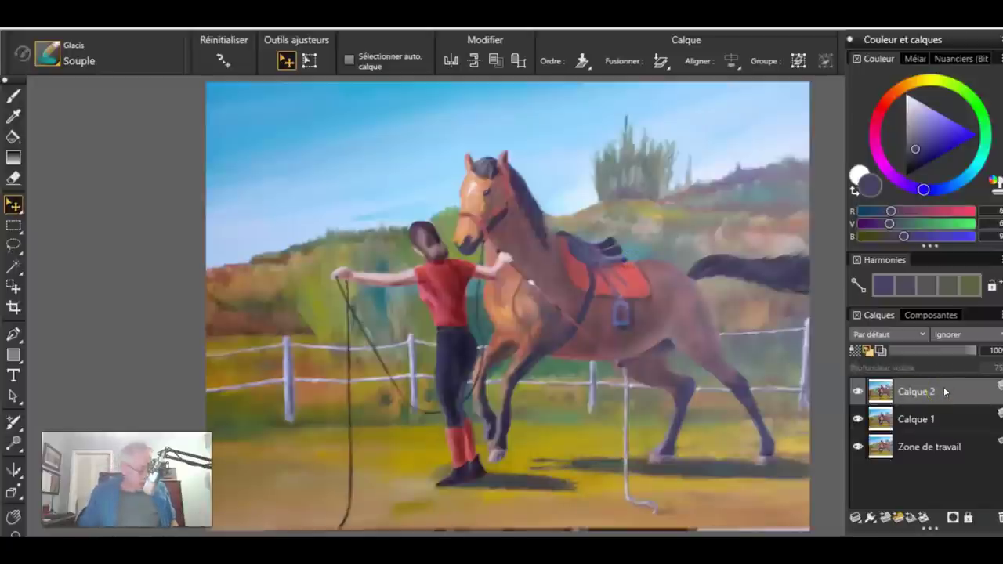
click(329, 174)
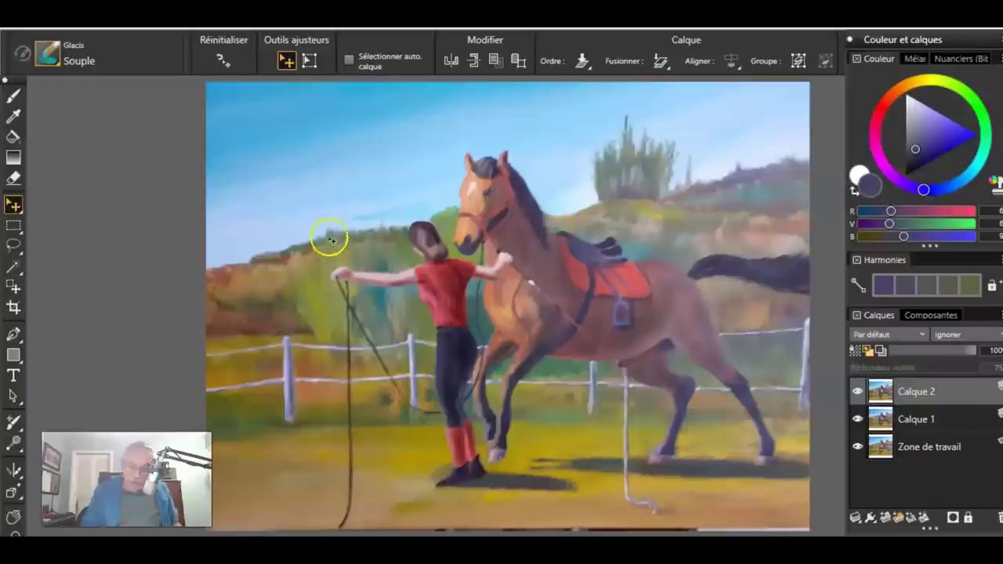
Return to the glazing brush, sample the sky blue, switch to its complementary orange hue and enlarge the brush to 94.9.
key(b)
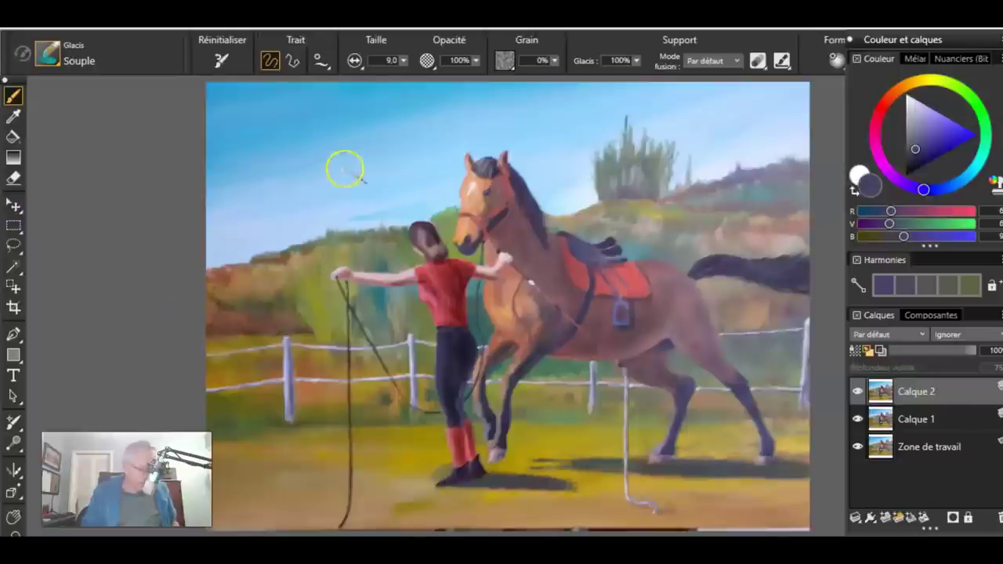
alt+click(357, 115)
alt+click(358, 118)
click(969, 177)
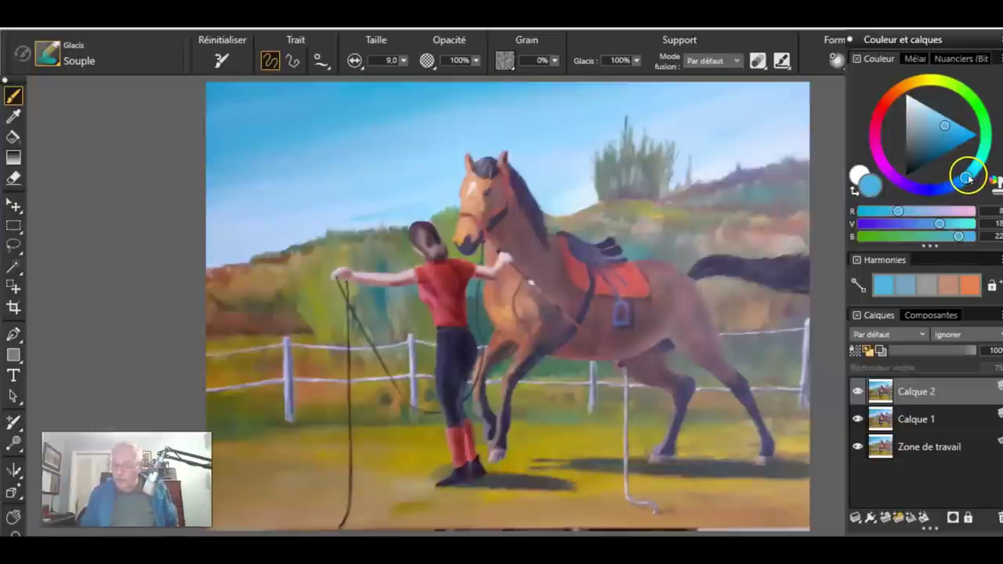
click(891, 96)
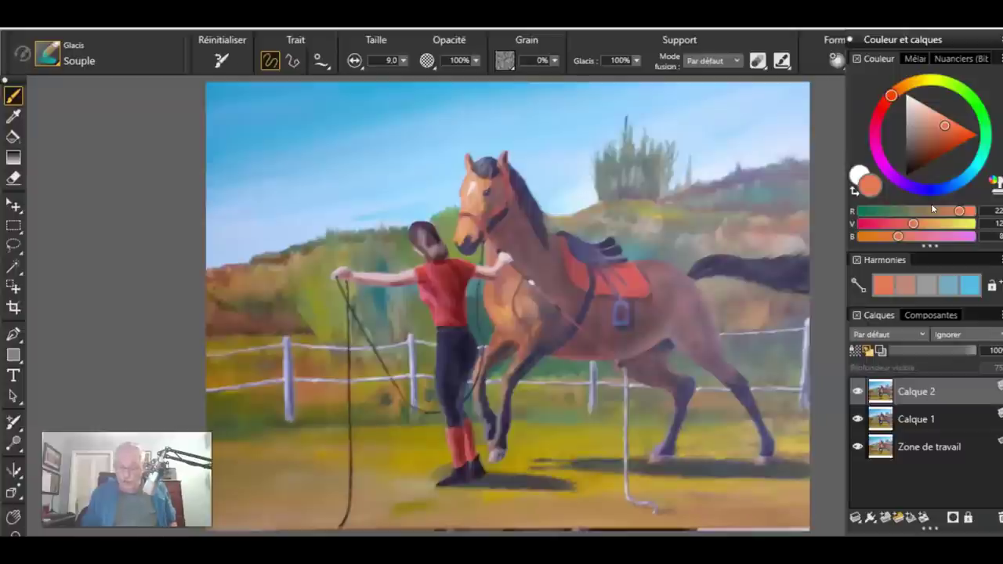
drag(397, 244, 395, 256)
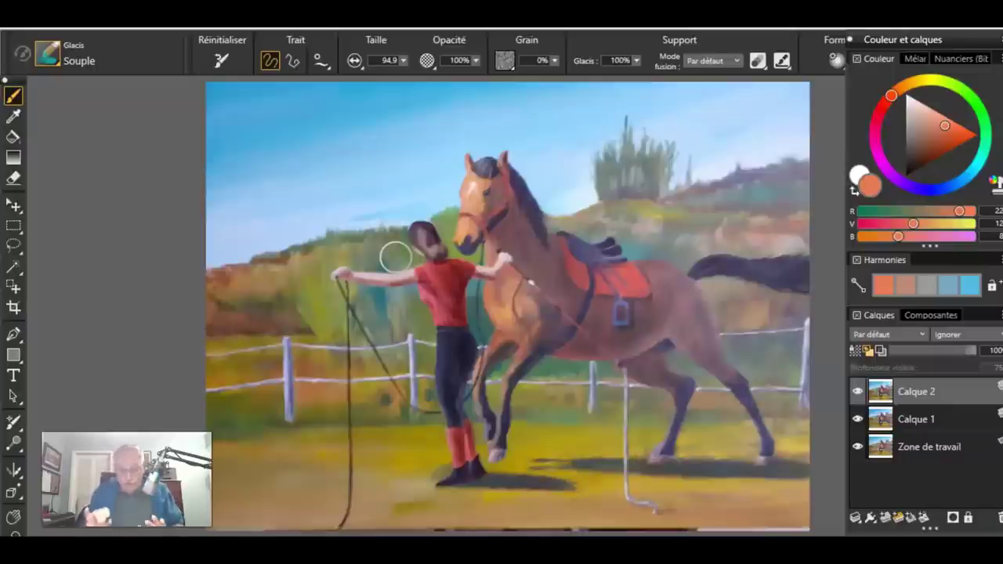
Glaze the complementary orange over the sky just above the hills, working from the left edge toward the right.
click(266, 250)
drag(292, 230, 206, 258)
drag(332, 224, 210, 255)
drag(386, 214, 451, 204)
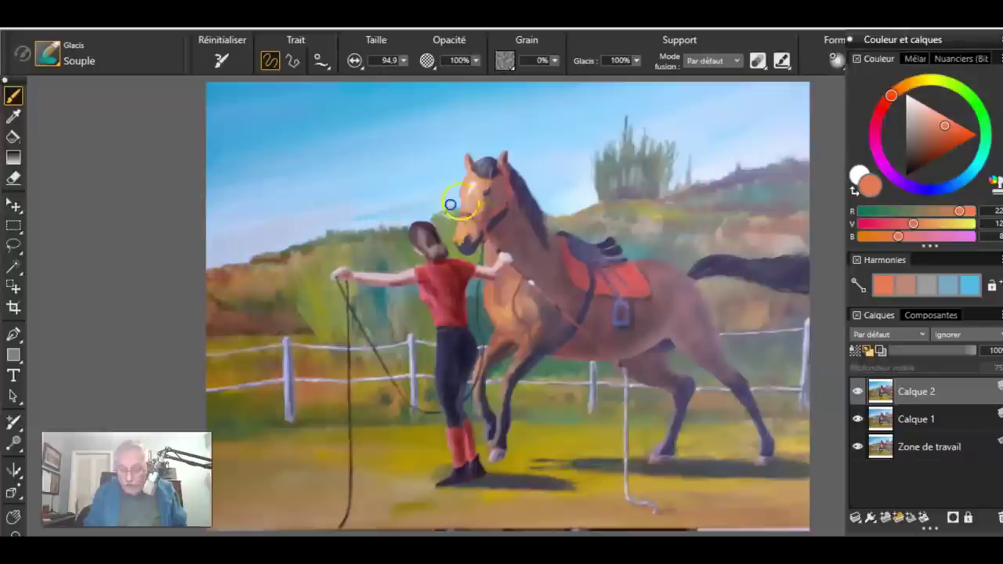
mouse_move(559, 206)
mouse_down()
mouse_move(555, 189)
mouse_move(597, 188)
mouse_up()
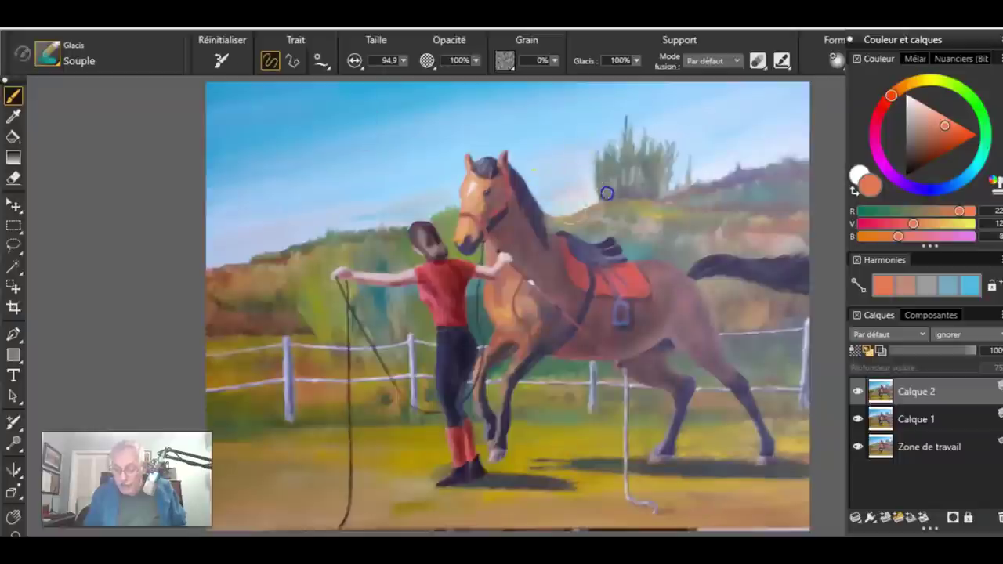
click(707, 160)
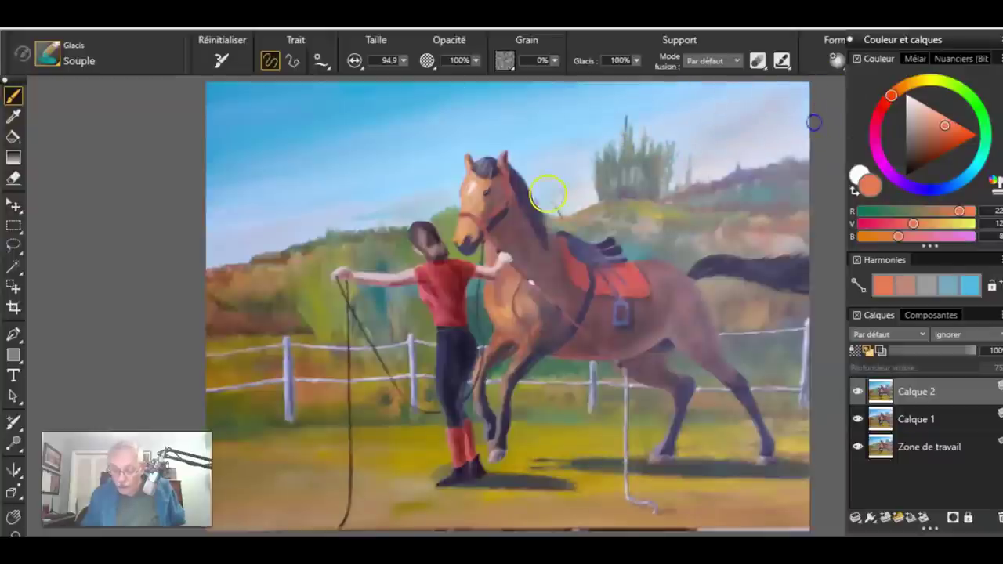
Glaze orange over the sky around the horse's head, beside the tall trees and toward the left edge.
click(361, 139)
click(508, 175)
click(539, 181)
click(523, 154)
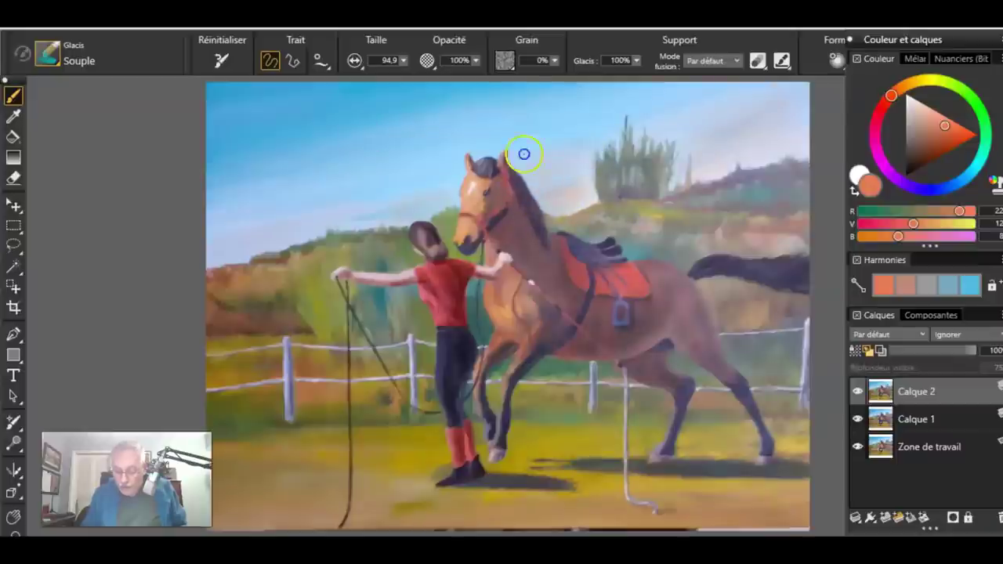
drag(624, 116, 627, 146)
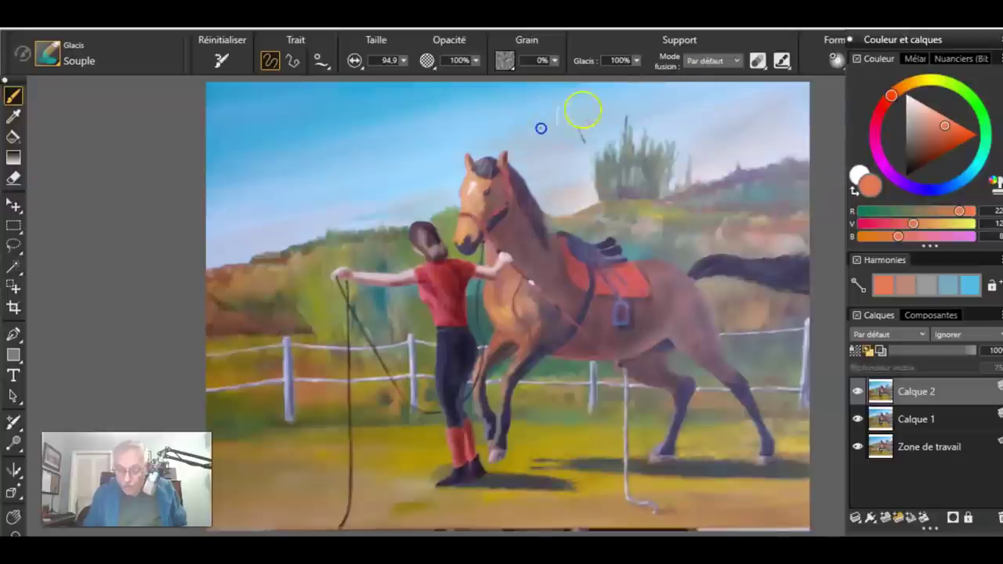
click(235, 139)
click(257, 221)
click(486, 168)
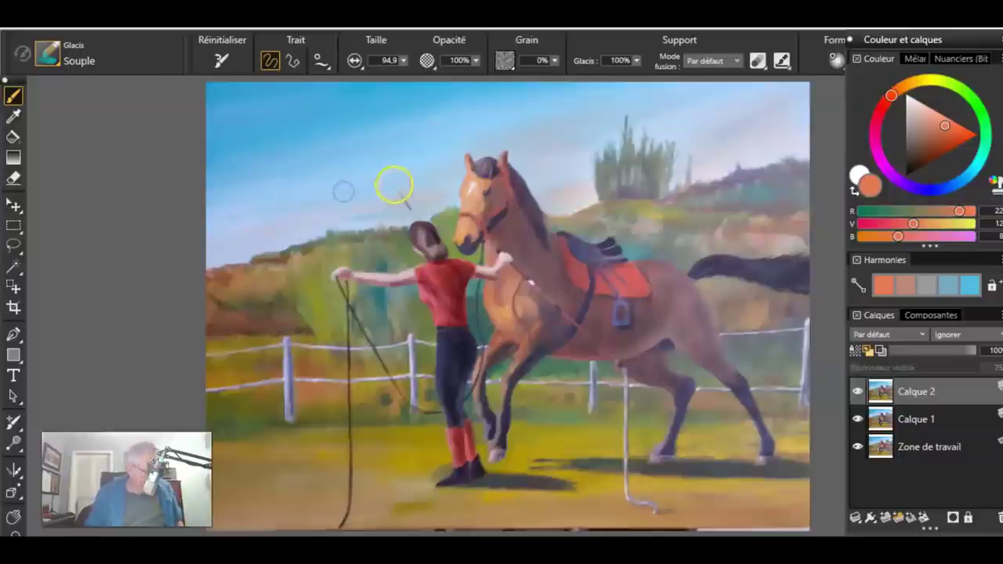
Enlarge the brush to 160.6 and glaze broad diagonal orange strokes across the upper left of the sky.
drag(394, 177, 407, 196)
click(259, 213)
drag(233, 196, 580, 83)
drag(264, 205, 510, 85)
drag(206, 179, 401, 102)
mouse_move(282, 138)
mouse_down()
mouse_move(458, 86)
mouse_move(391, 94)
mouse_up()
drag(190, 148, 395, 90)
drag(200, 131, 374, 97)
drag(205, 106, 196, 104)
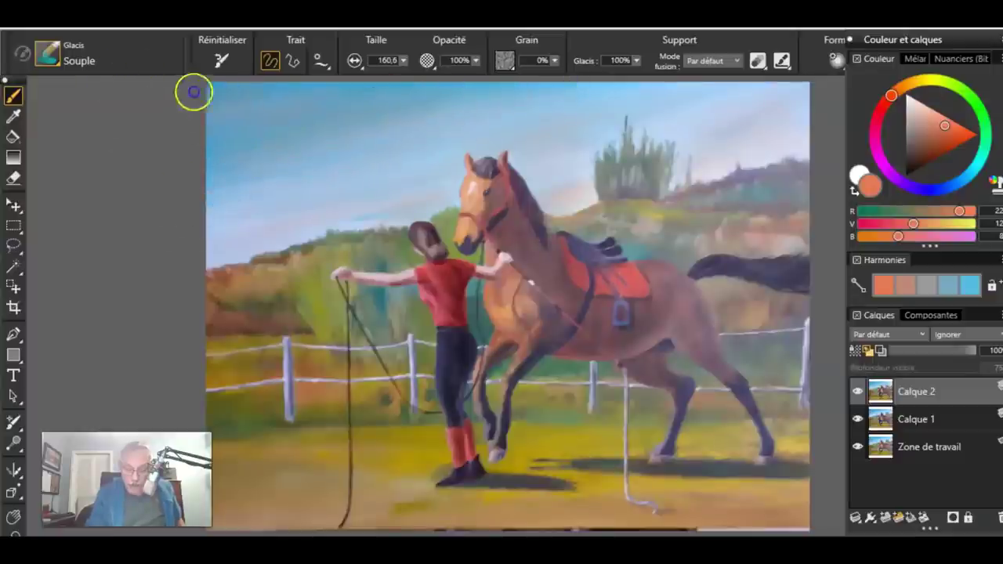
Build up the orange glaze with repeated long diagonal strokes across the whole blue sky to mute it.
drag(280, 114, 366, 87)
drag(240, 141, 481, 81)
drag(162, 183, 282, 115)
drag(218, 114, 315, 77)
drag(254, 152, 368, 88)
mouse_move(202, 177)
mouse_down()
mouse_move(598, 76)
mouse_move(625, 78)
mouse_up()
drag(263, 125, 348, 88)
drag(220, 156, 413, 75)
drag(178, 204, 605, 77)
drag(202, 202, 610, 77)
drag(348, 183, 351, 181)
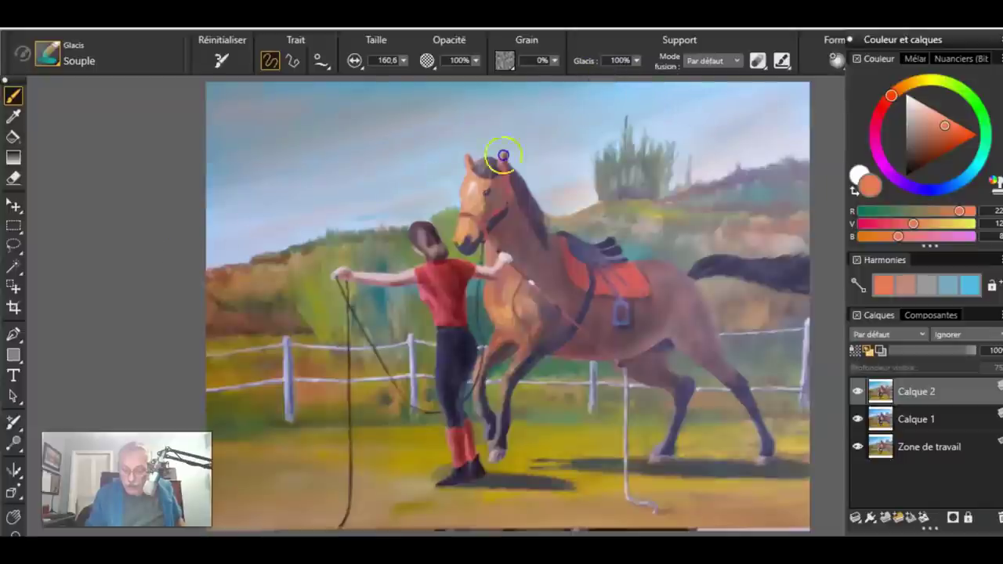
drag(323, 232, 464, 199)
mouse_move(324, 162)
mouse_down()
mouse_move(627, 114)
mouse_move(633, 85)
mouse_up()
drag(535, 96, 660, 68)
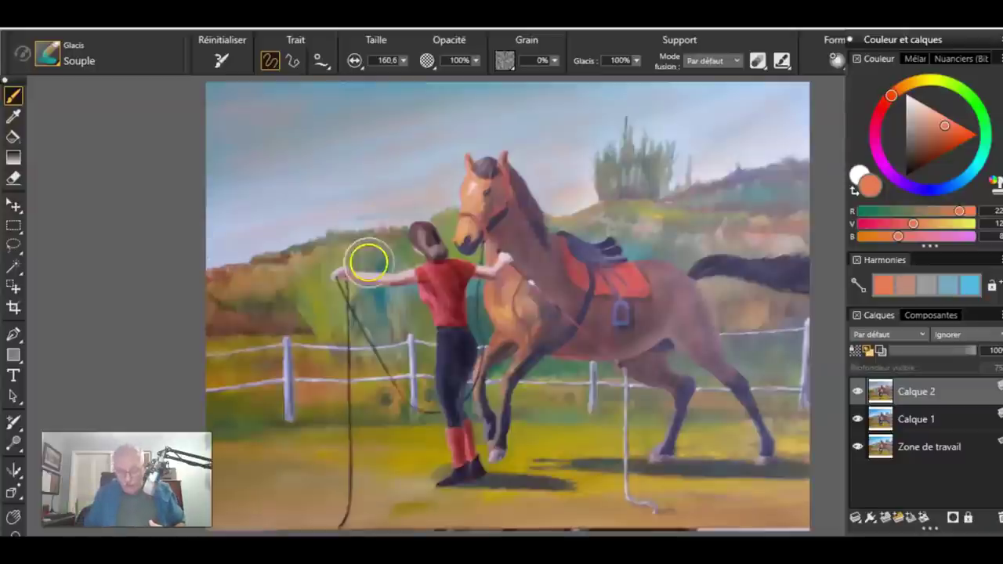
Compare the sky with and without Calque 2 and set the brush colour to near white.
click(858, 396)
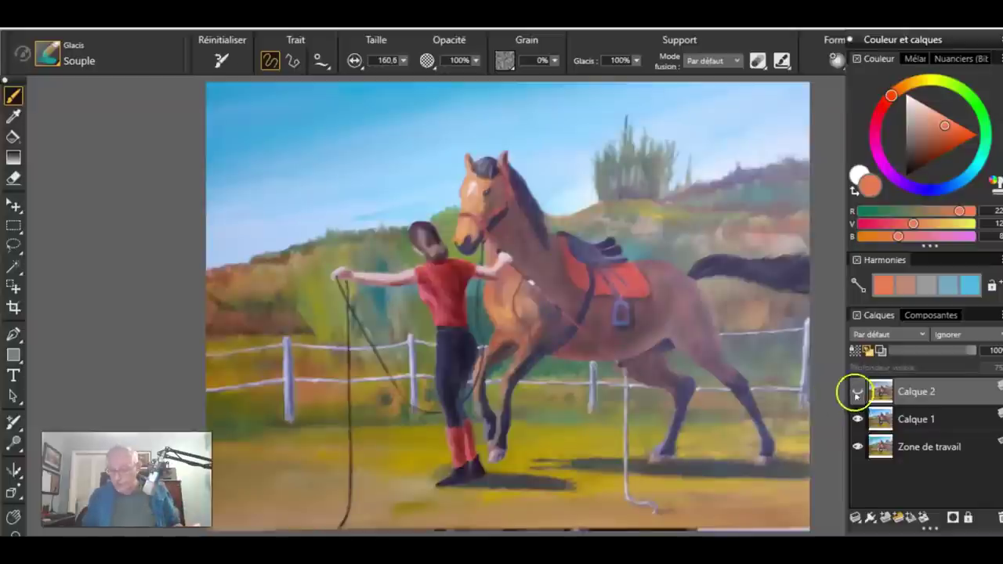
click(857, 392)
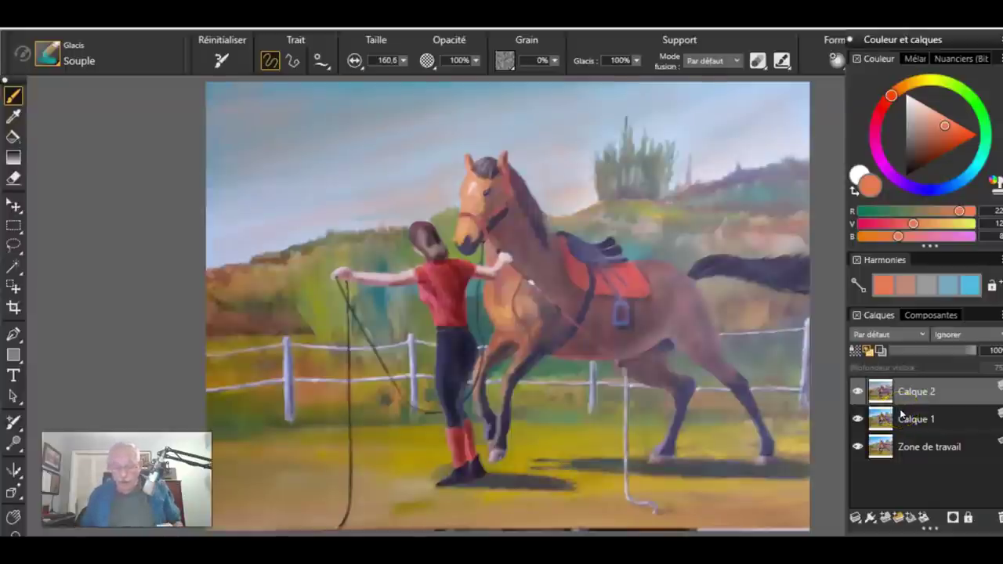
click(909, 96)
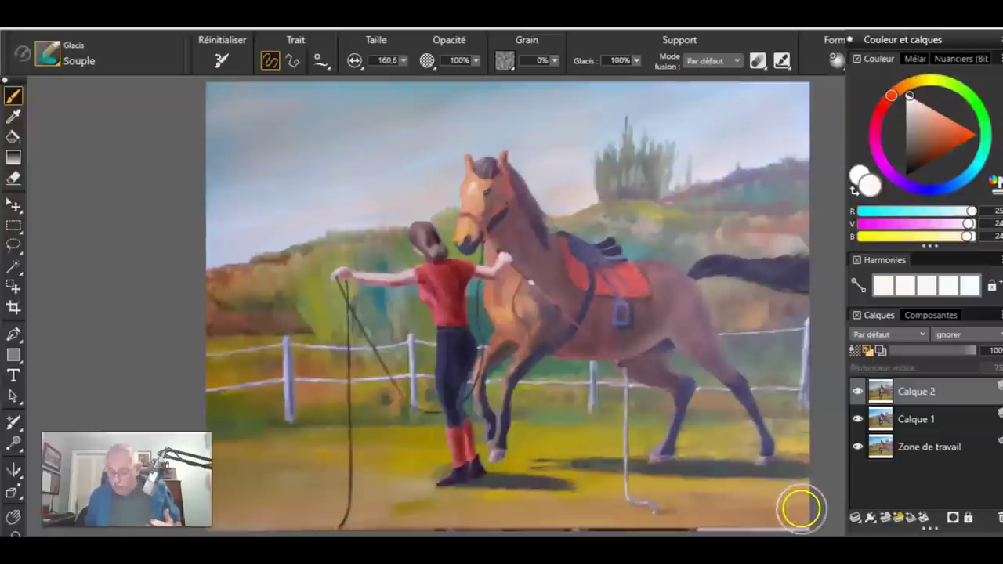
Toggle Calque 1 and Calque 2 to compare the original painting, the shaded version and the sky glaze.
click(857, 391)
click(858, 419)
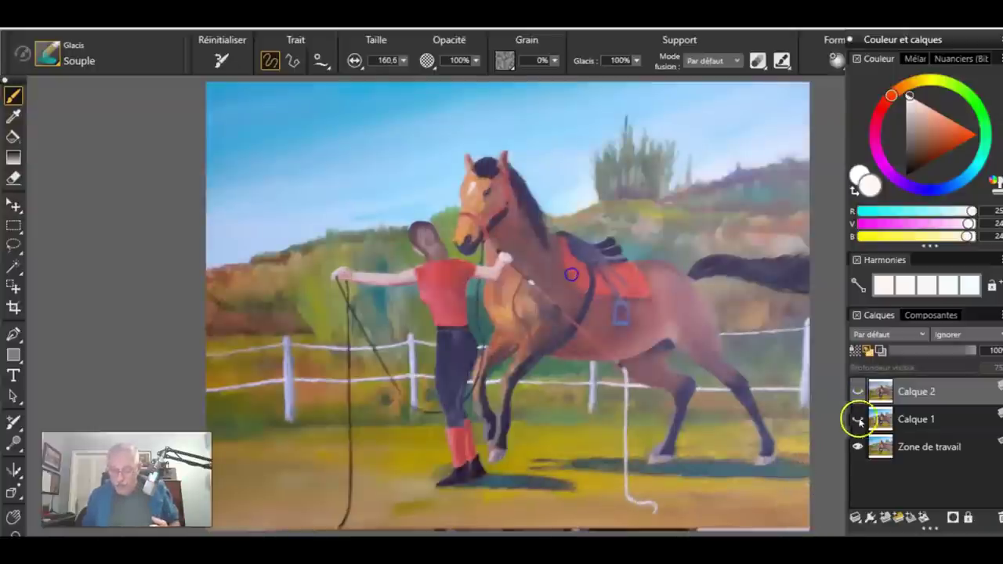
click(857, 392)
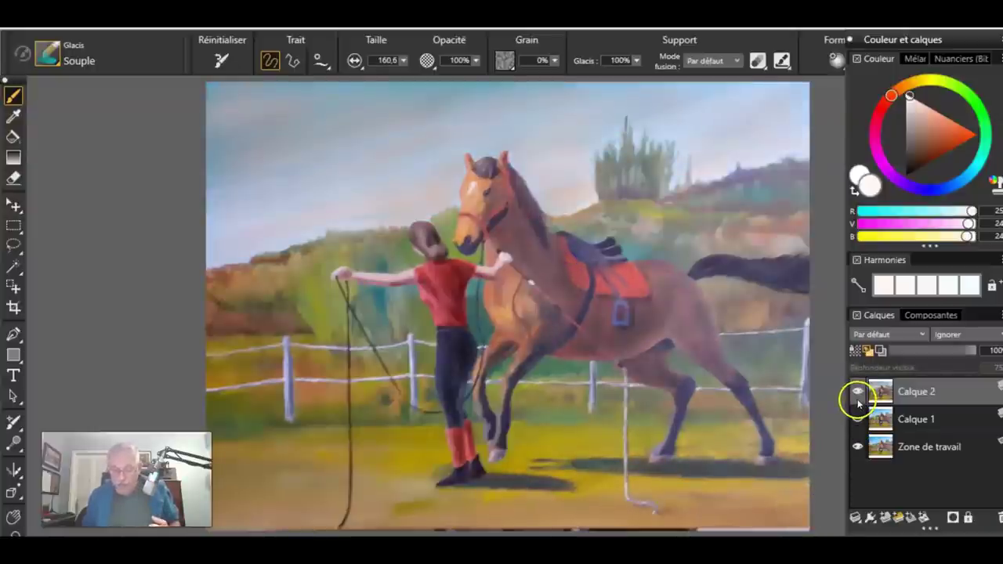
click(857, 419)
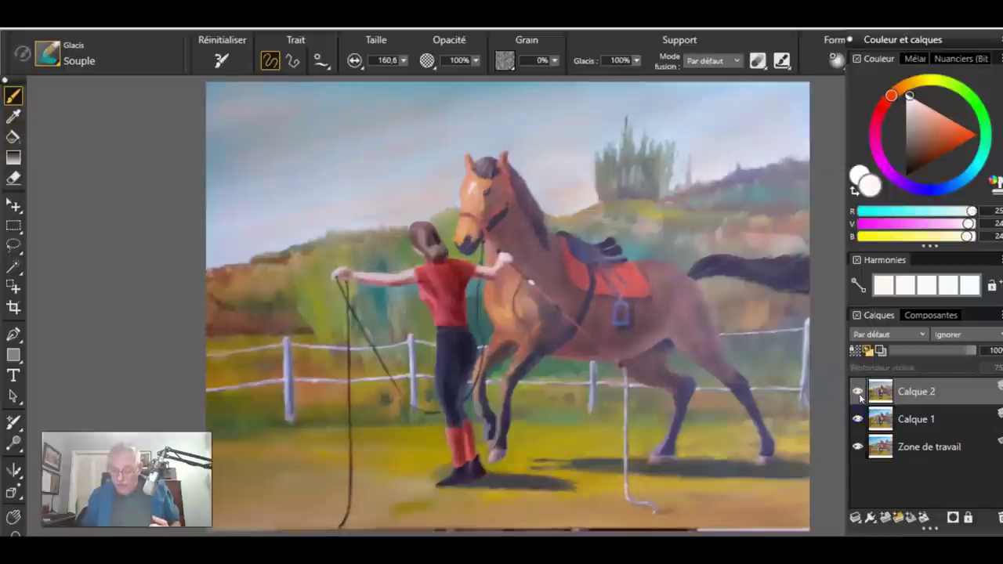
click(860, 391)
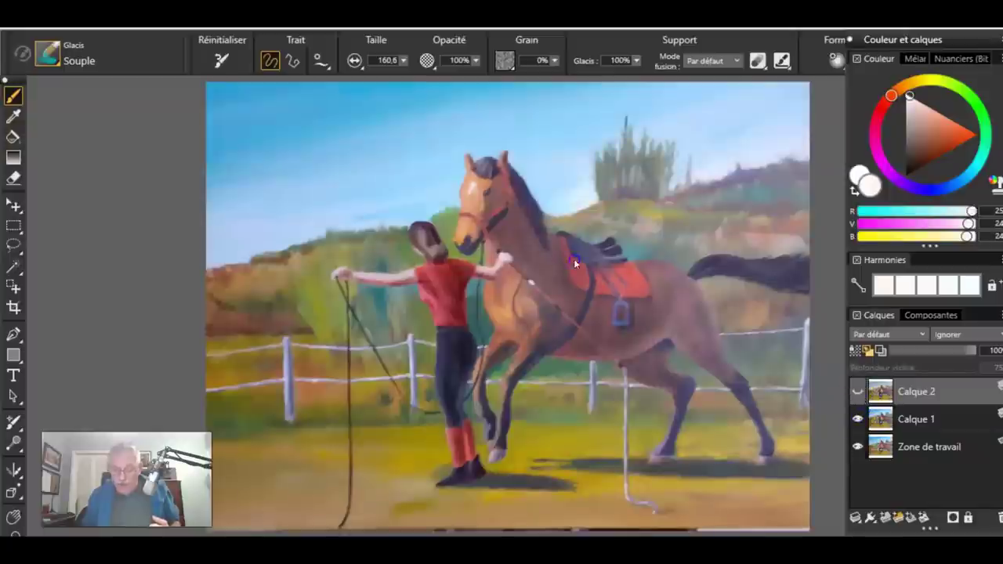
Hide Calque 1 and toggle Calque 2 repeatedly to compare the original painting with the fully glazed version.
click(857, 420)
click(860, 391)
click(861, 394)
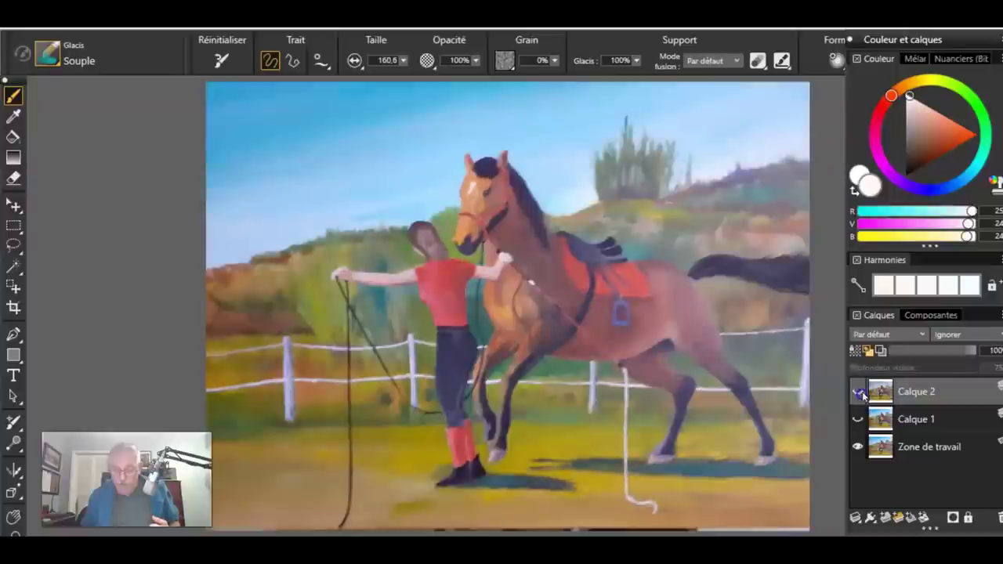
click(859, 392)
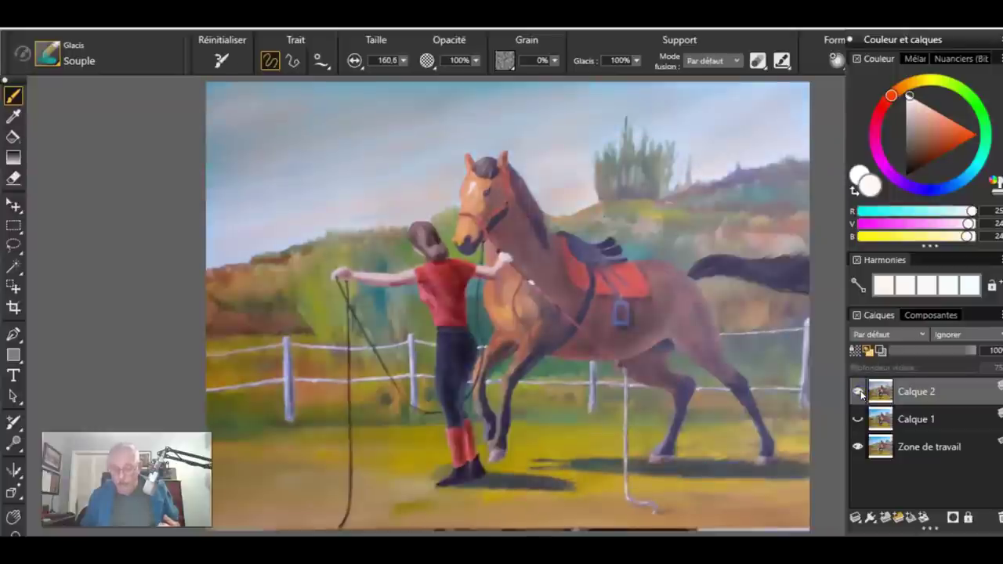
click(859, 393)
click(857, 395)
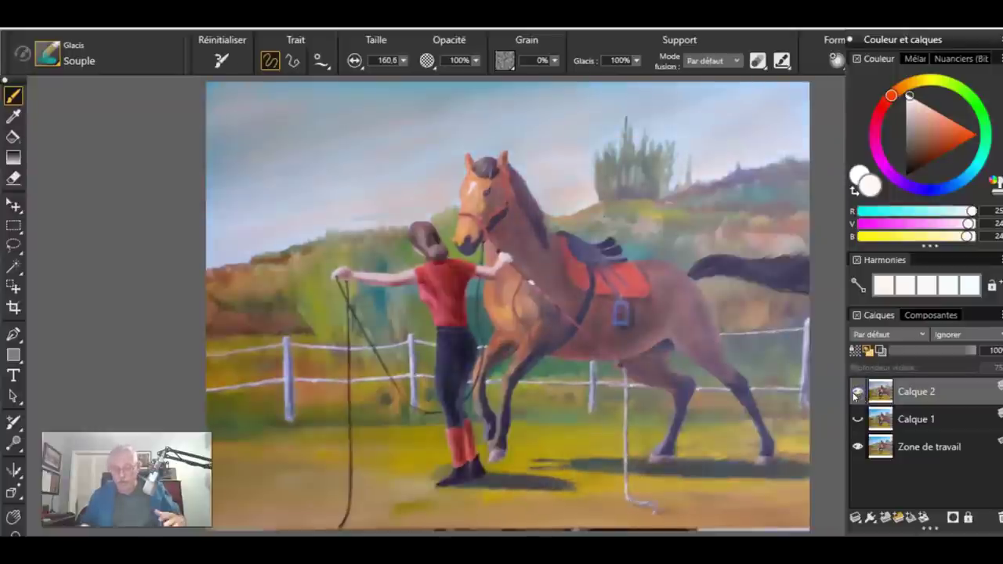
click(857, 394)
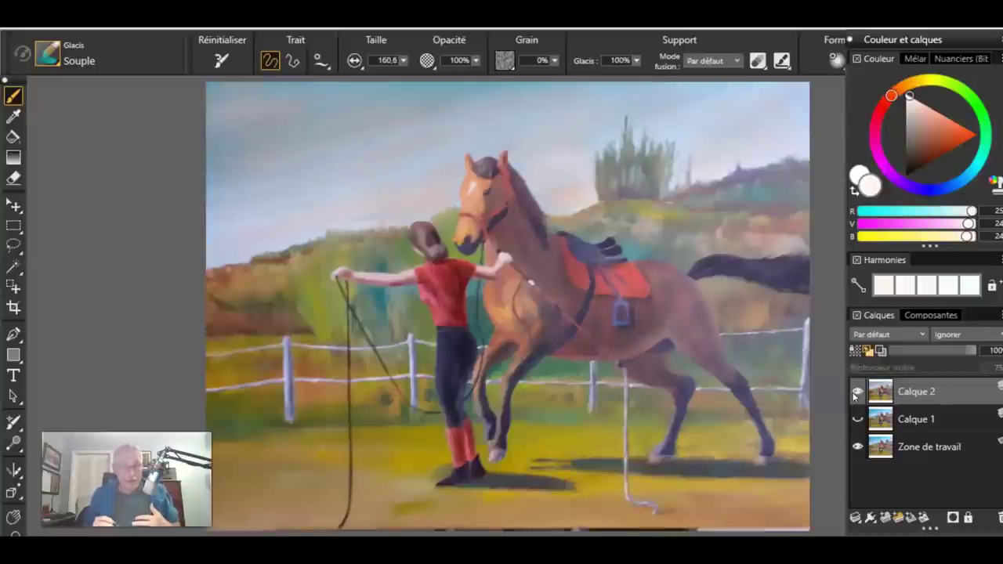
Show Calque 1 without Calque 2 to examine the shaded version under the original blue sky, and restore the view of Calque 2 alone above the base.
click(858, 419)
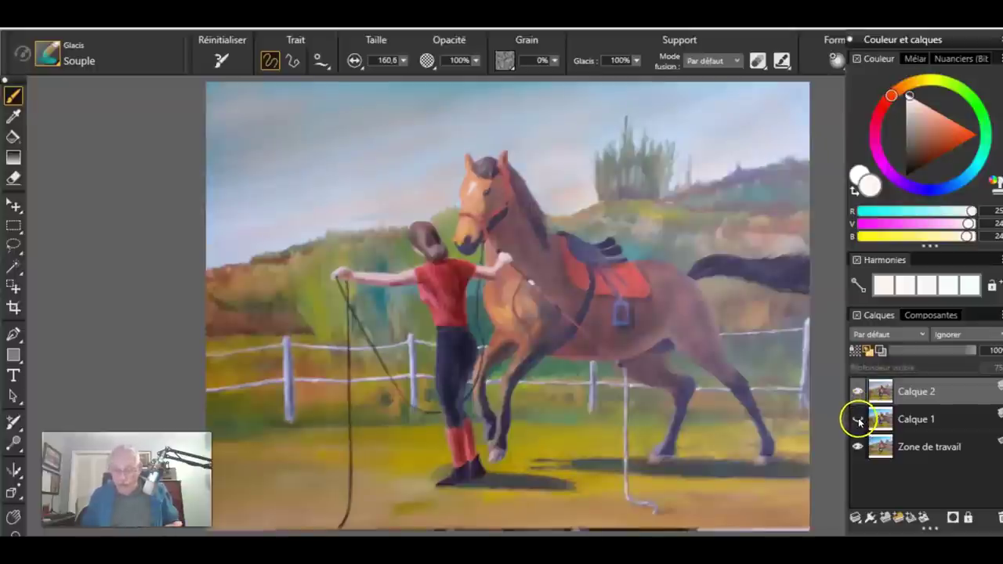
click(858, 392)
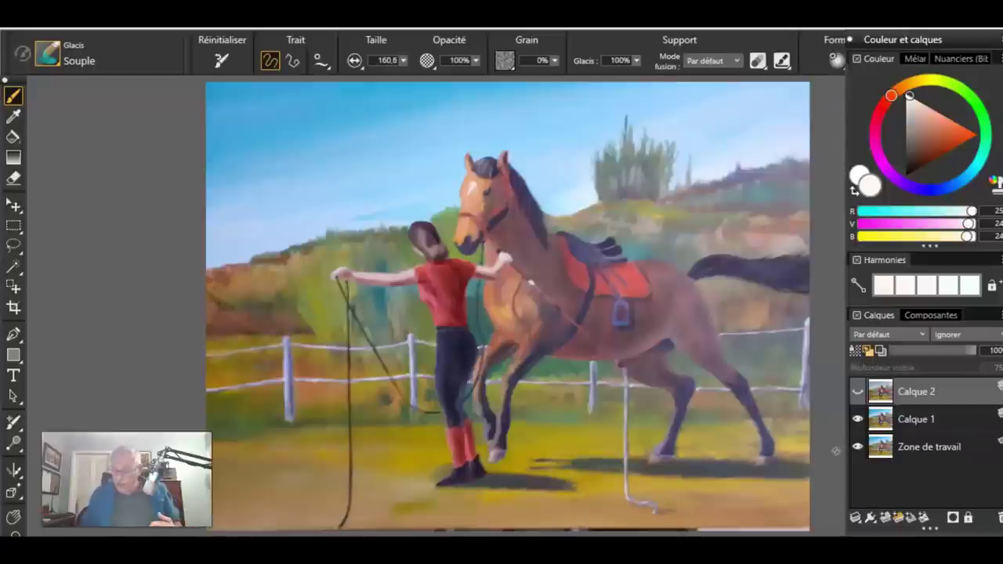
click(857, 391)
click(858, 420)
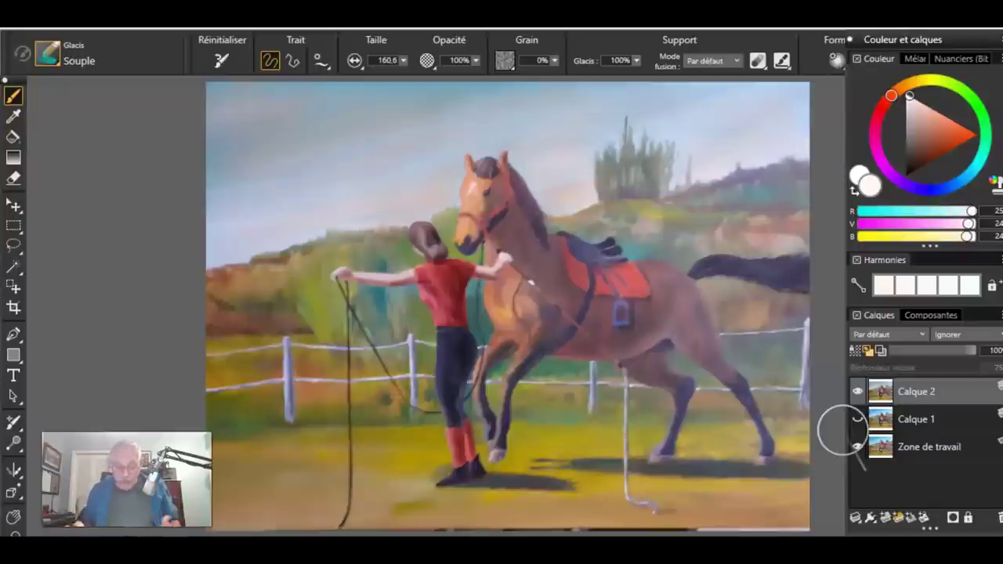
Check the layers beneath Calque 2 and switch it off and on over Zone de travail to review the overall before and after.
click(858, 419)
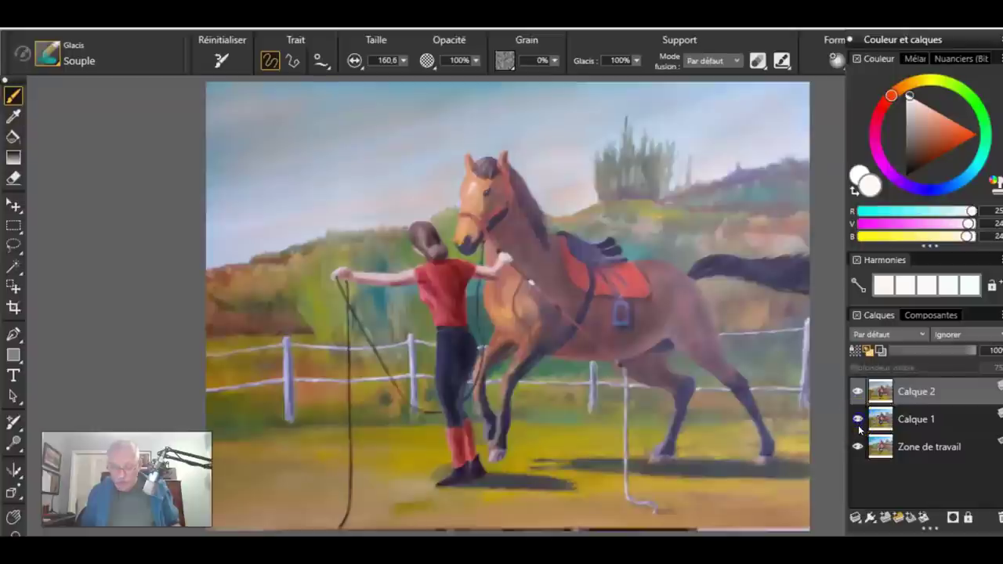
click(858, 416)
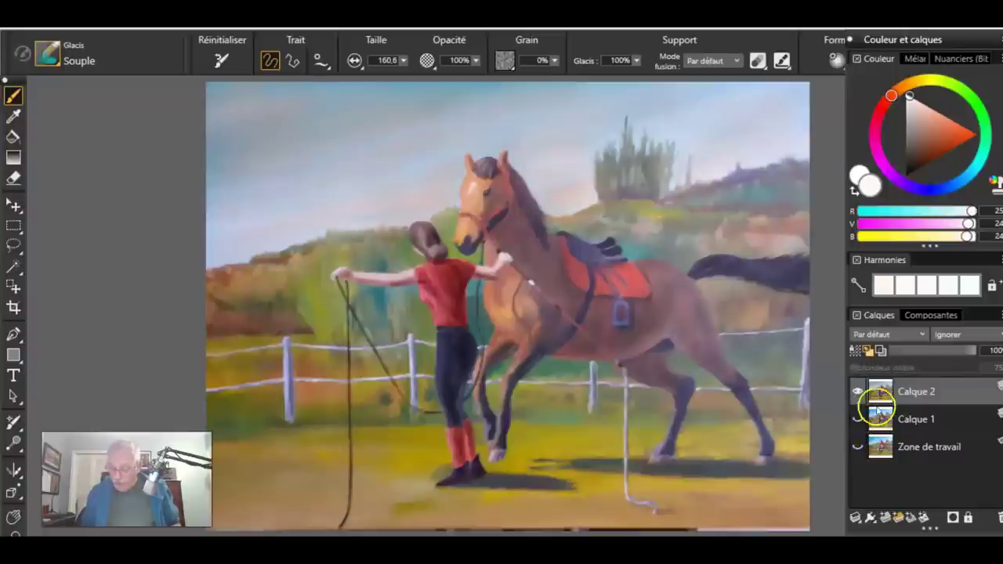
click(858, 391)
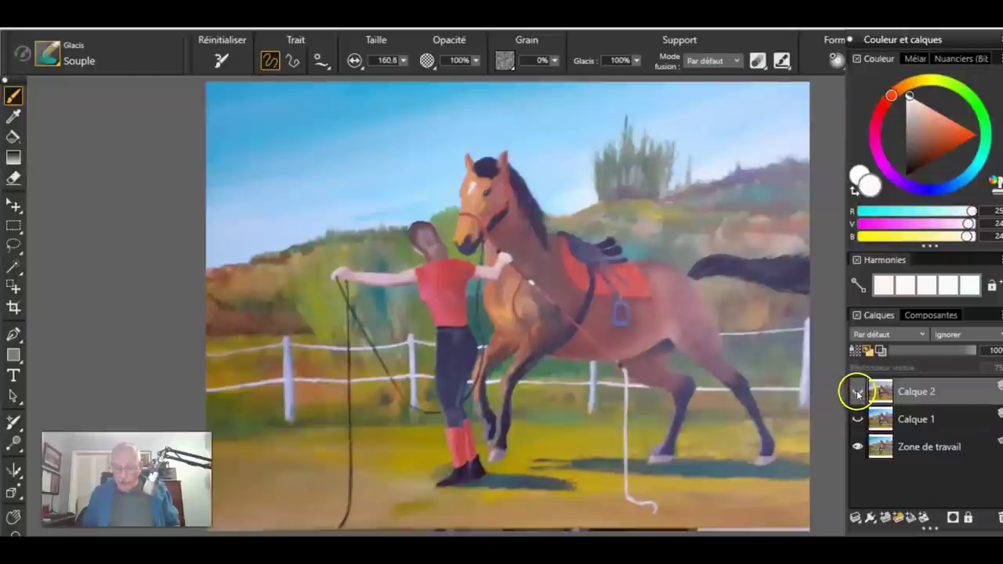
click(858, 396)
click(857, 394)
click(858, 393)
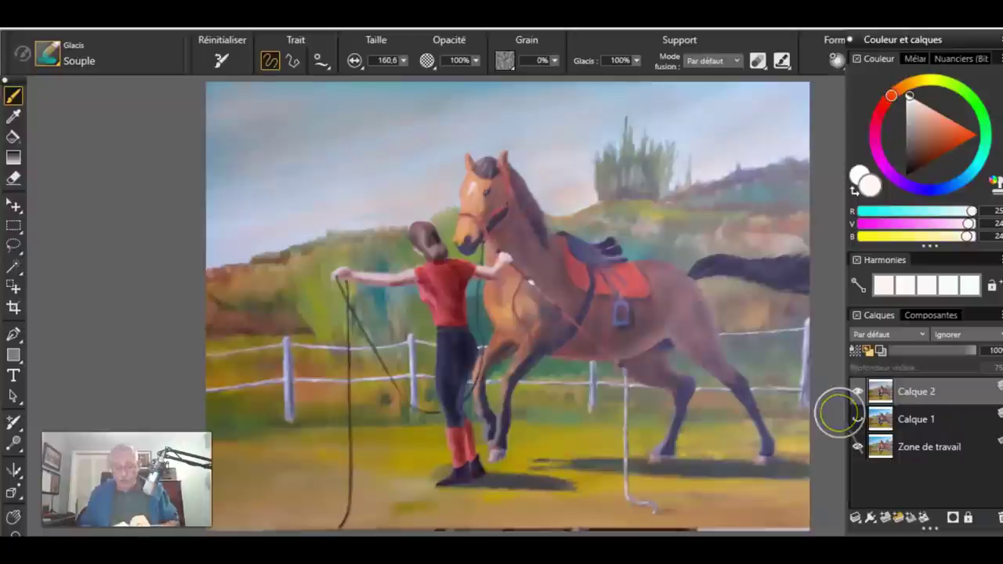